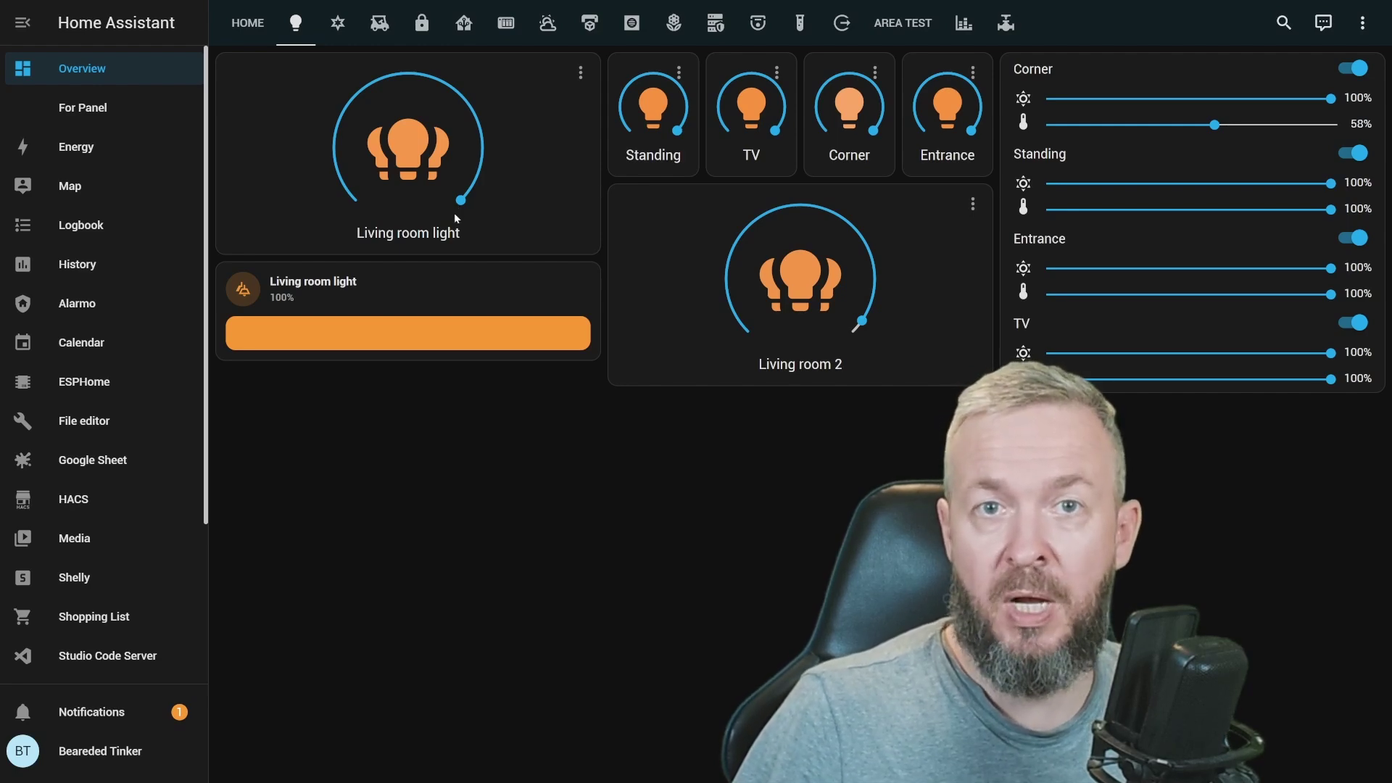
Set the Living room group to about 50%, then bring the Living room 2 dial down to 9%
{"action": "left_click_drag", "start_coordinate": [460, 203], "coordinate": [410, 83]}
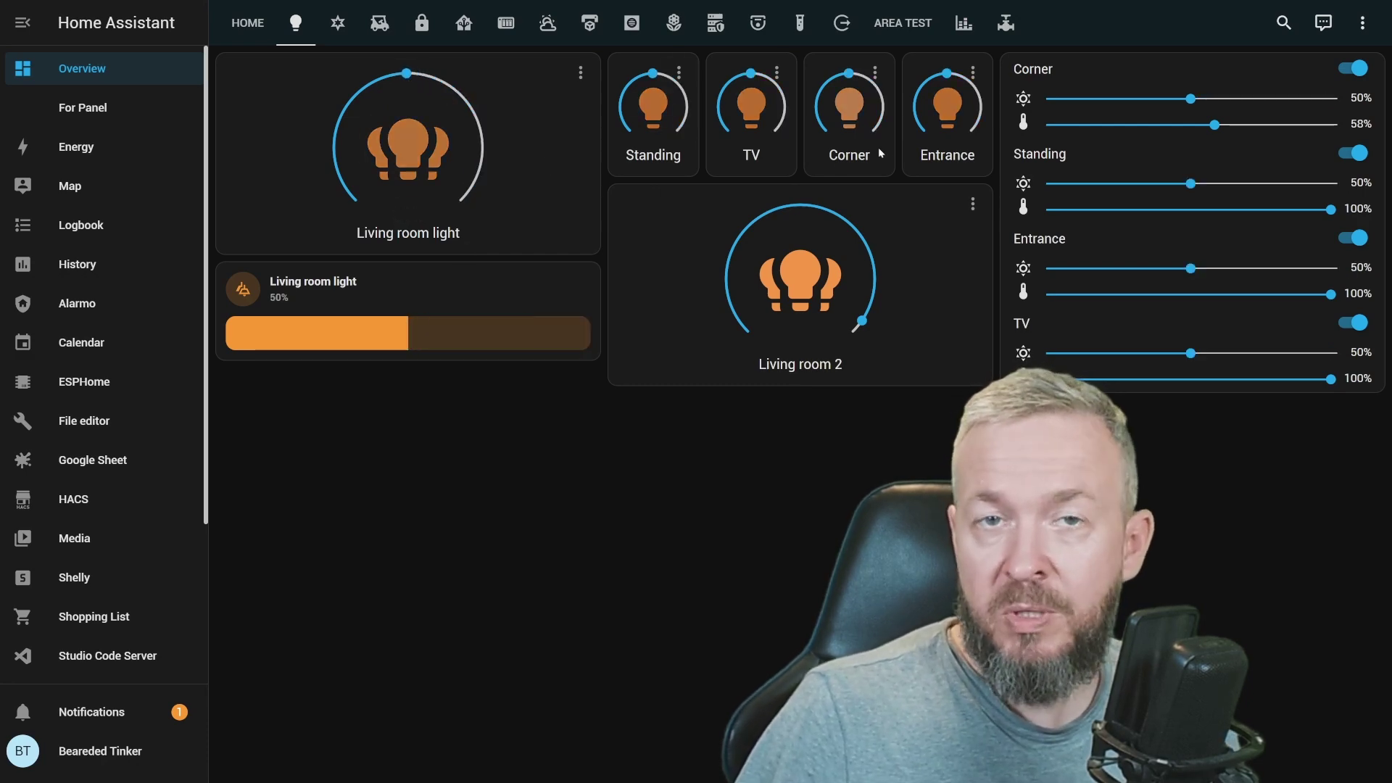
{"action": "left_click_drag", "start_coordinate": [862, 321], "coordinate": [871, 256]}
{"action": "left_click_drag", "start_coordinate": [780, 239], "coordinate": [747, 269]}
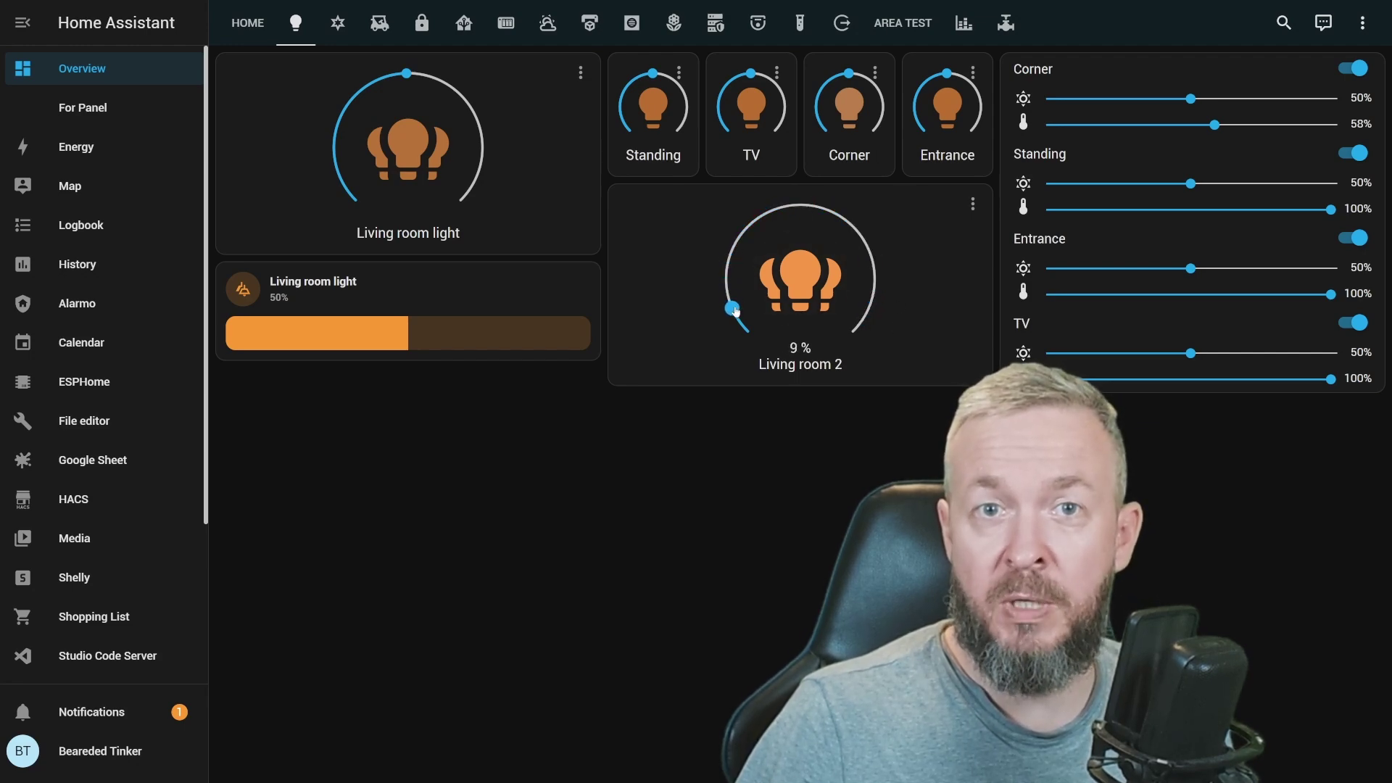
{"action": "left_click_drag", "start_coordinate": [735, 313], "coordinate": [855, 257]}
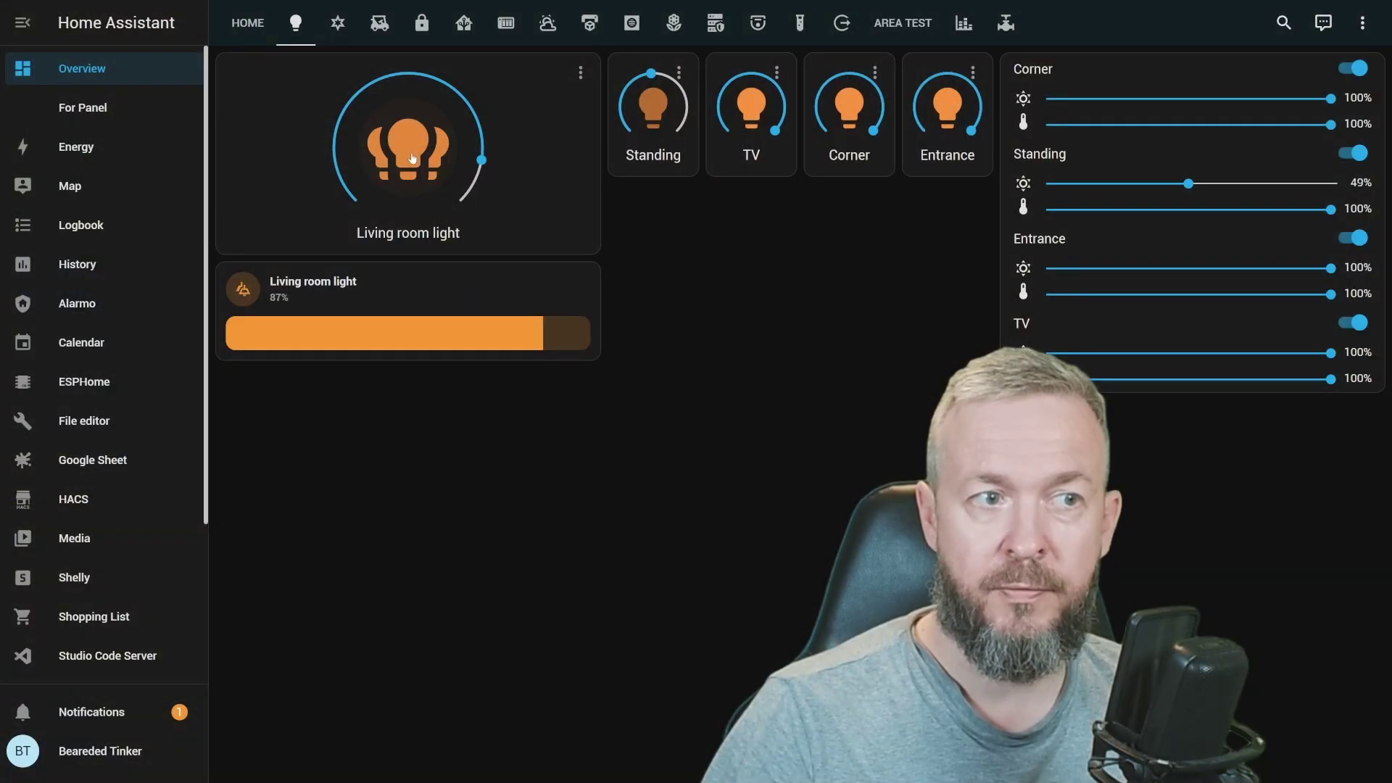
Switch the Living room group off and on, then dim it to 40%
{"action": "left_click", "coordinate": [411, 159]}
{"action": "left_click", "coordinate": [412, 158]}
{"action": "left_click_drag", "start_coordinate": [482, 161], "coordinate": [360, 62]}
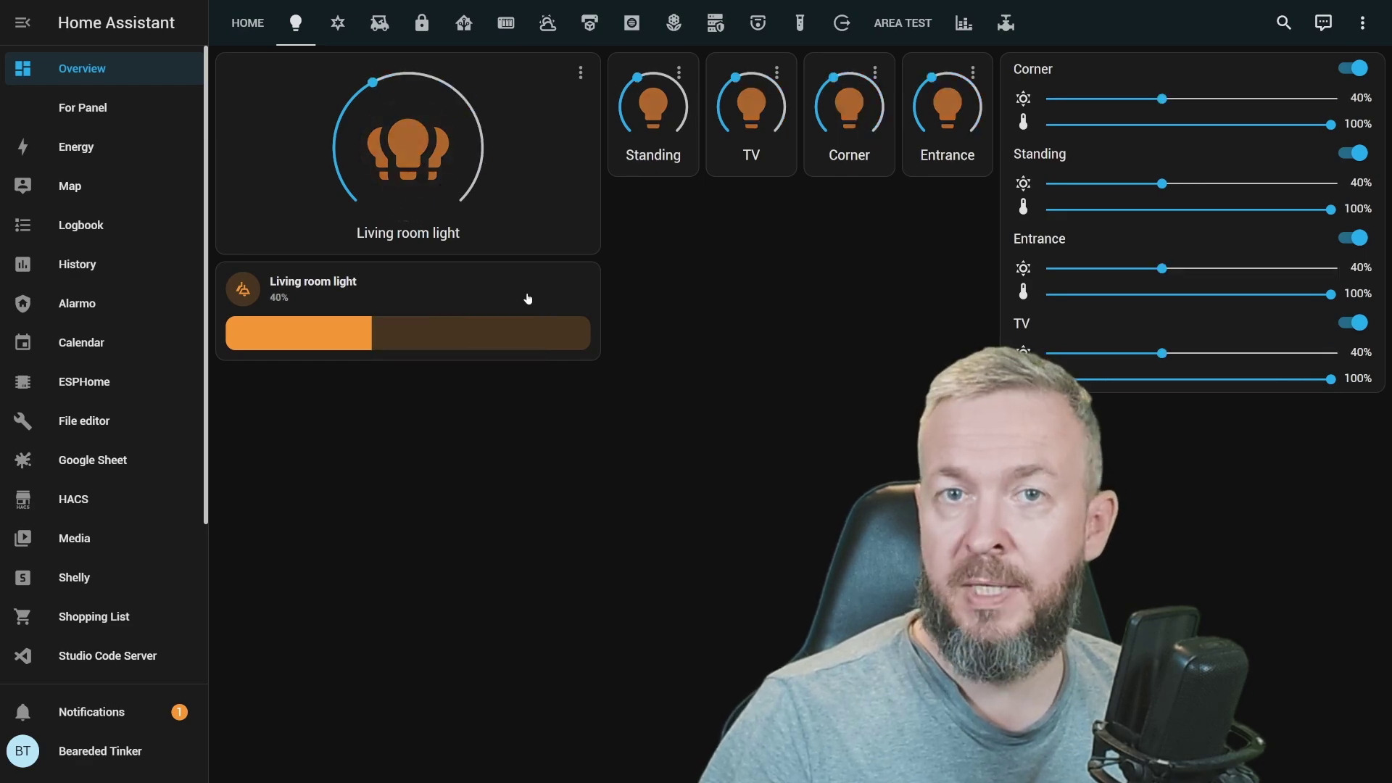
Set Corner to 58% colour temperature and 12% brightness, switch it off, then cycle the group off and on
{"action": "left_click", "coordinate": [1213, 124]}
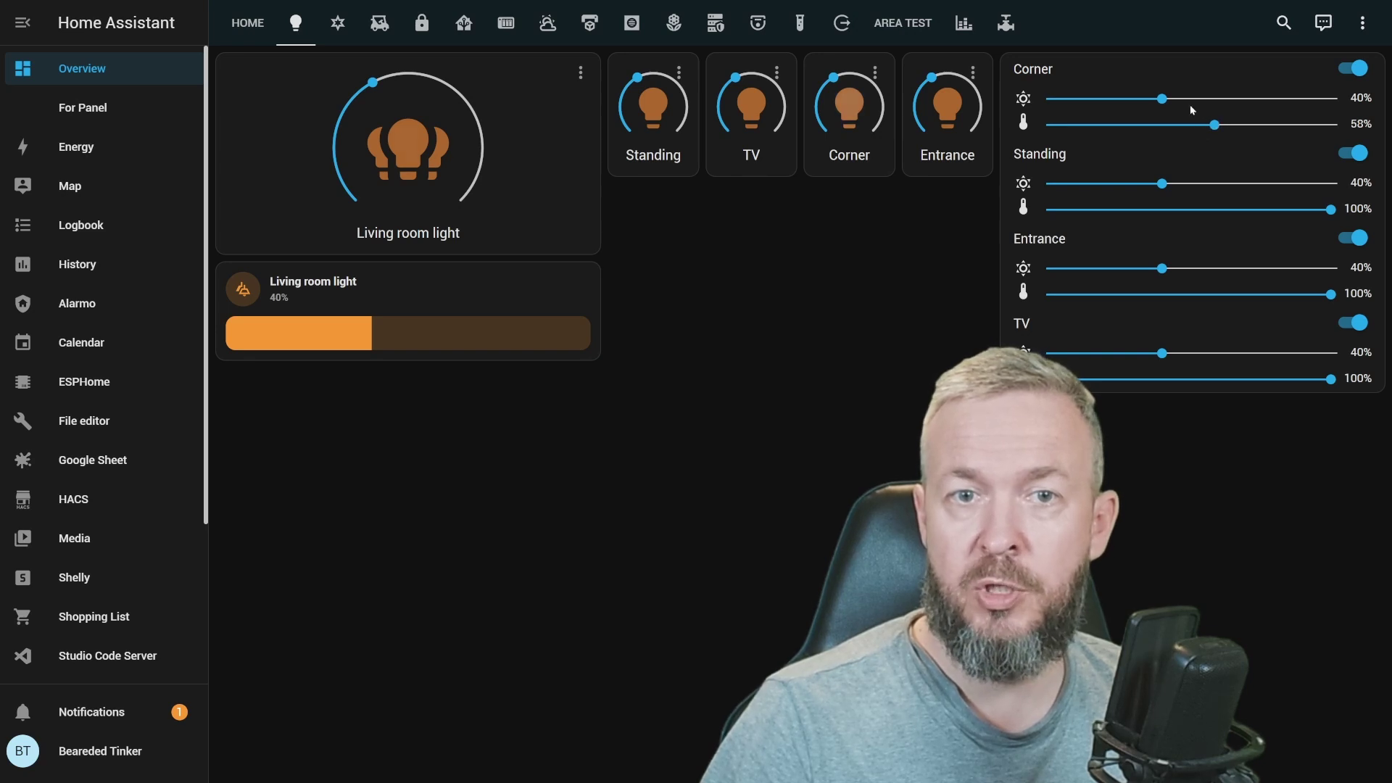
{"action": "left_click", "coordinate": [1082, 98]}
{"action": "left_click", "coordinate": [1352, 68]}
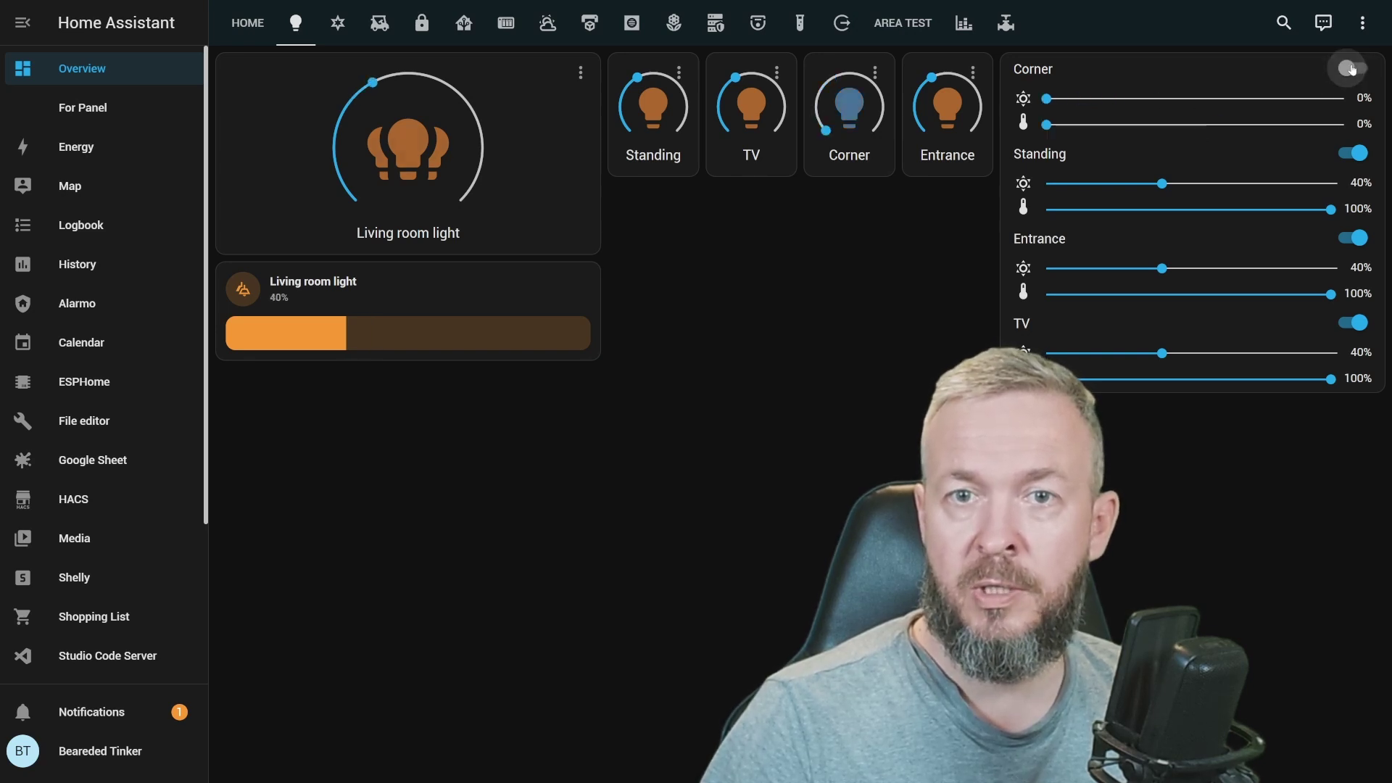
{"action": "left_click", "coordinate": [238, 302]}
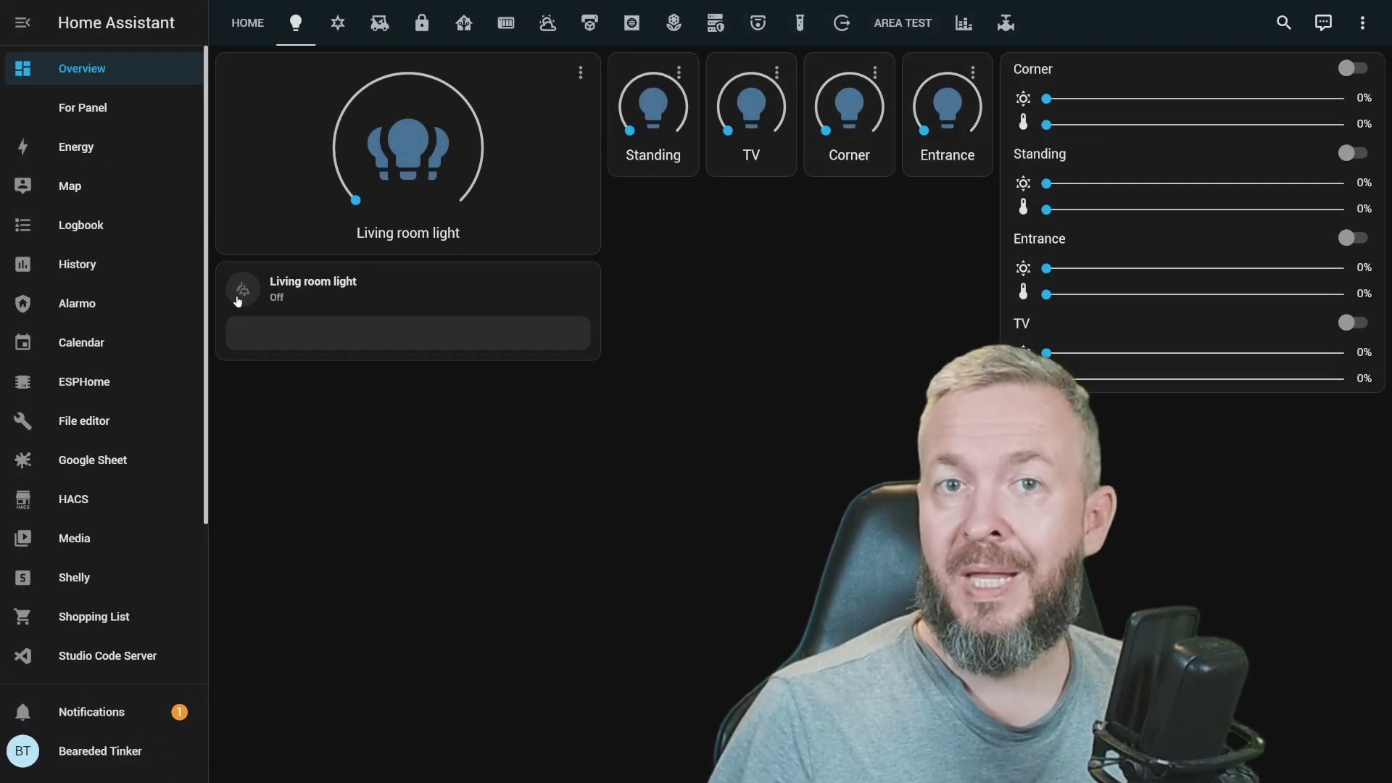
{"action": "left_click", "coordinate": [238, 302]}
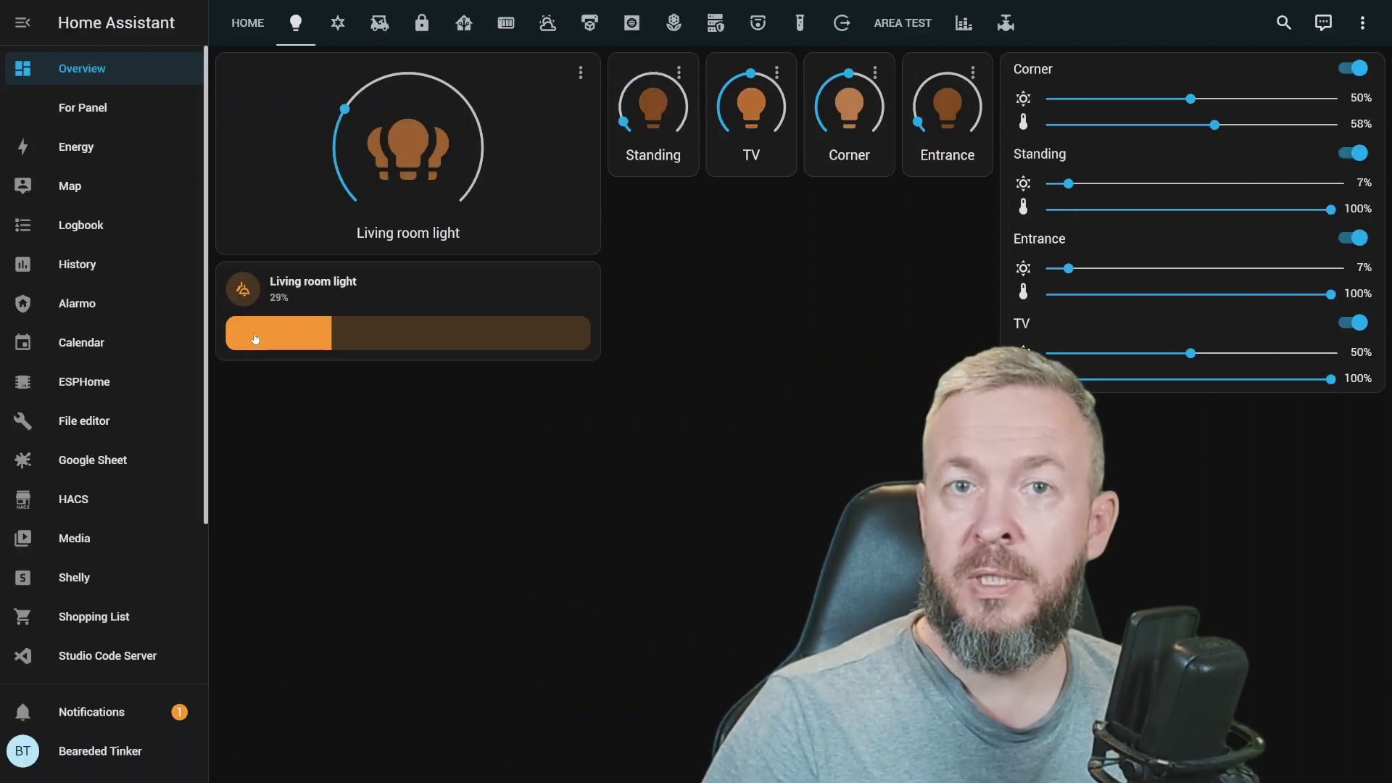
Search the HACS repositories for 'ligh' to find Lightener
{"action": "left_click", "coordinate": [51, 503]}
{"action": "left_click", "coordinate": [1301, 750]}
{"action": "type", "text": "formu"}
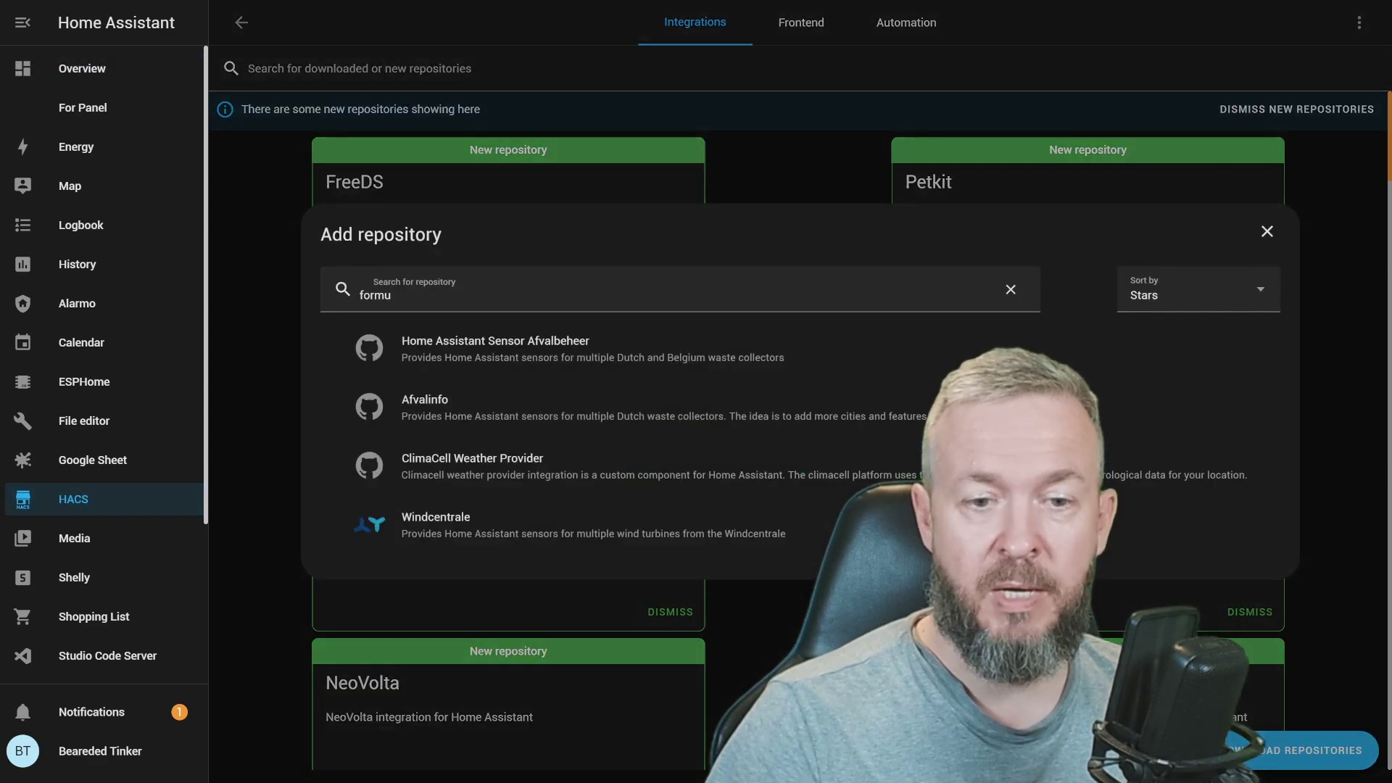
{"action": "double_click", "coordinate": [652, 298]}
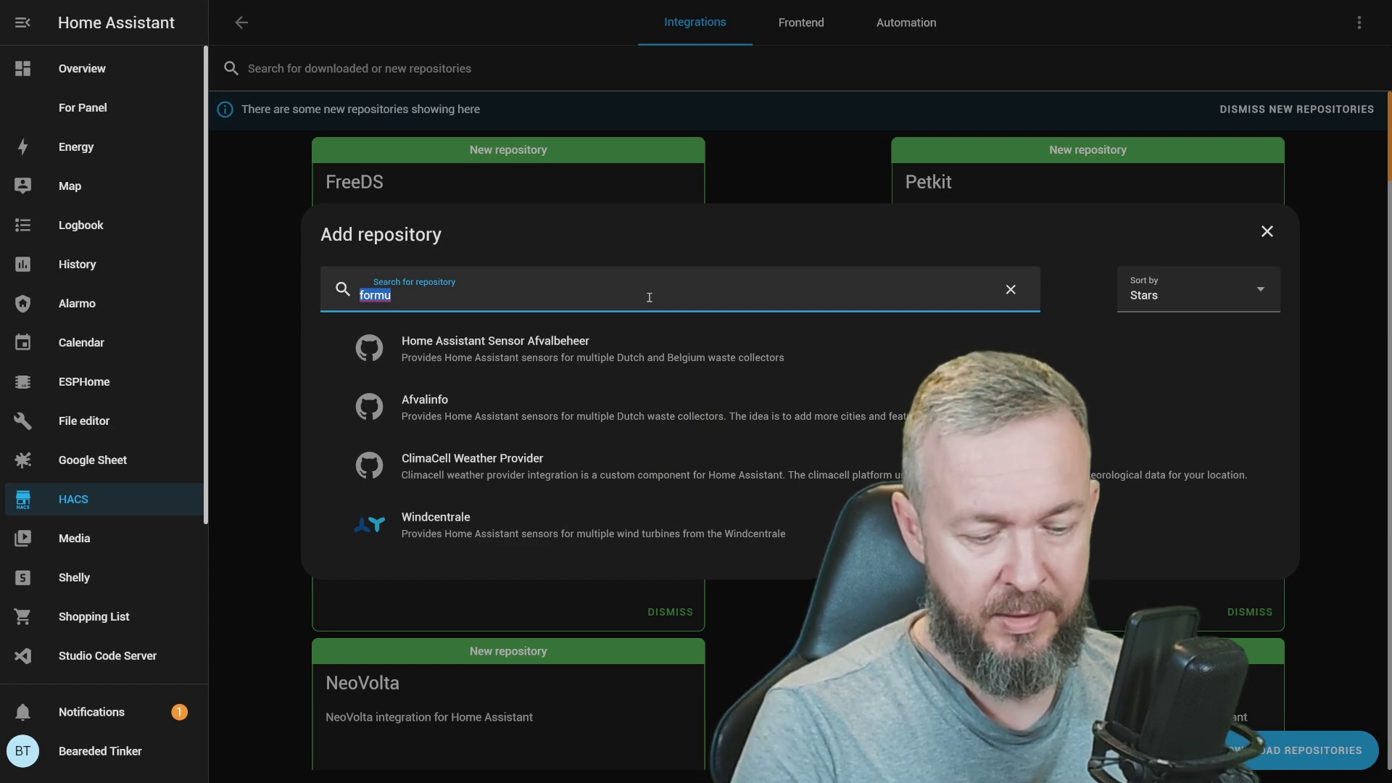
{"action": "type", "text": "ligh"}
{"action": "scroll", "coordinate": [615, 326], "scroll_direction": "down", "scroll_amount": 6}
{"action": "scroll", "coordinate": [612, 337], "scroll_direction": "down", "scroll_amount": 3}
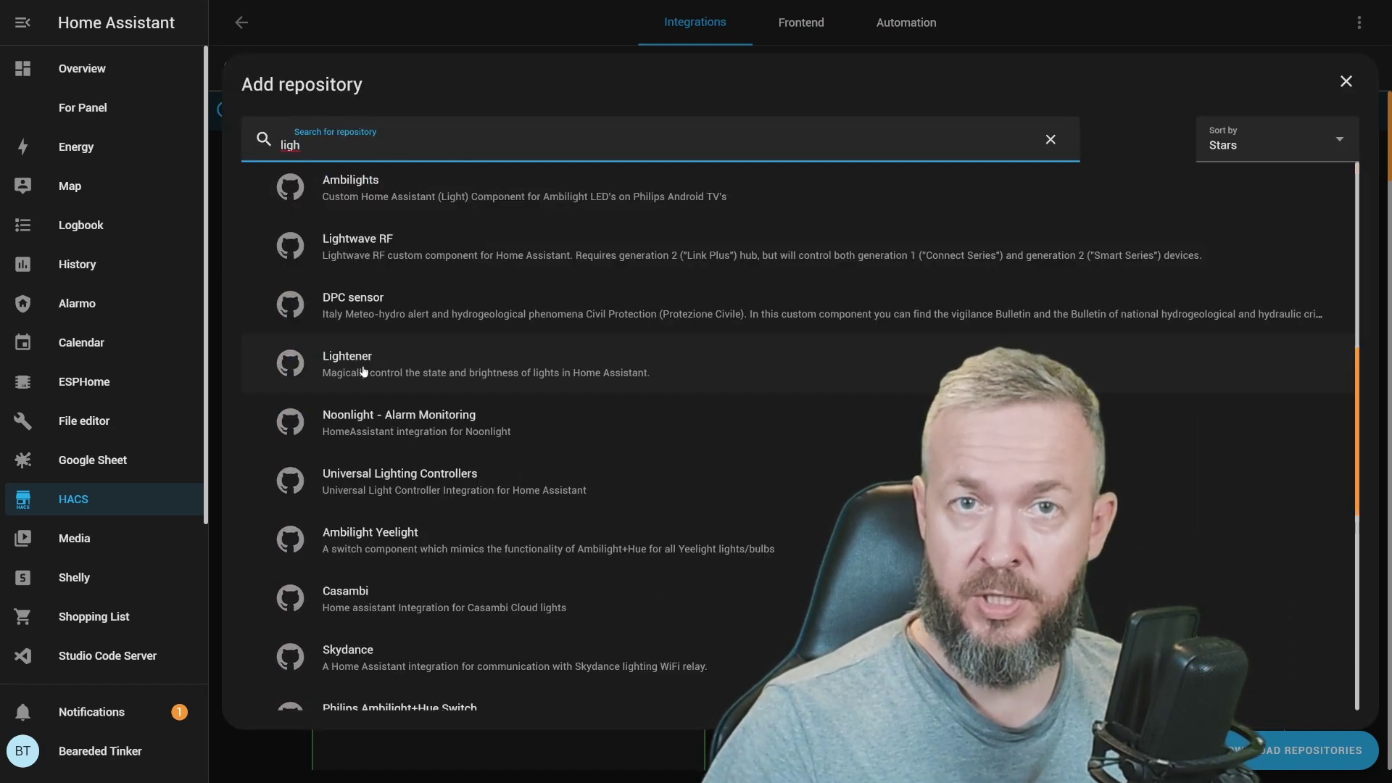
Open the Lightener repository page and view its v2.2.0 download options
{"action": "left_click", "coordinate": [364, 370]}
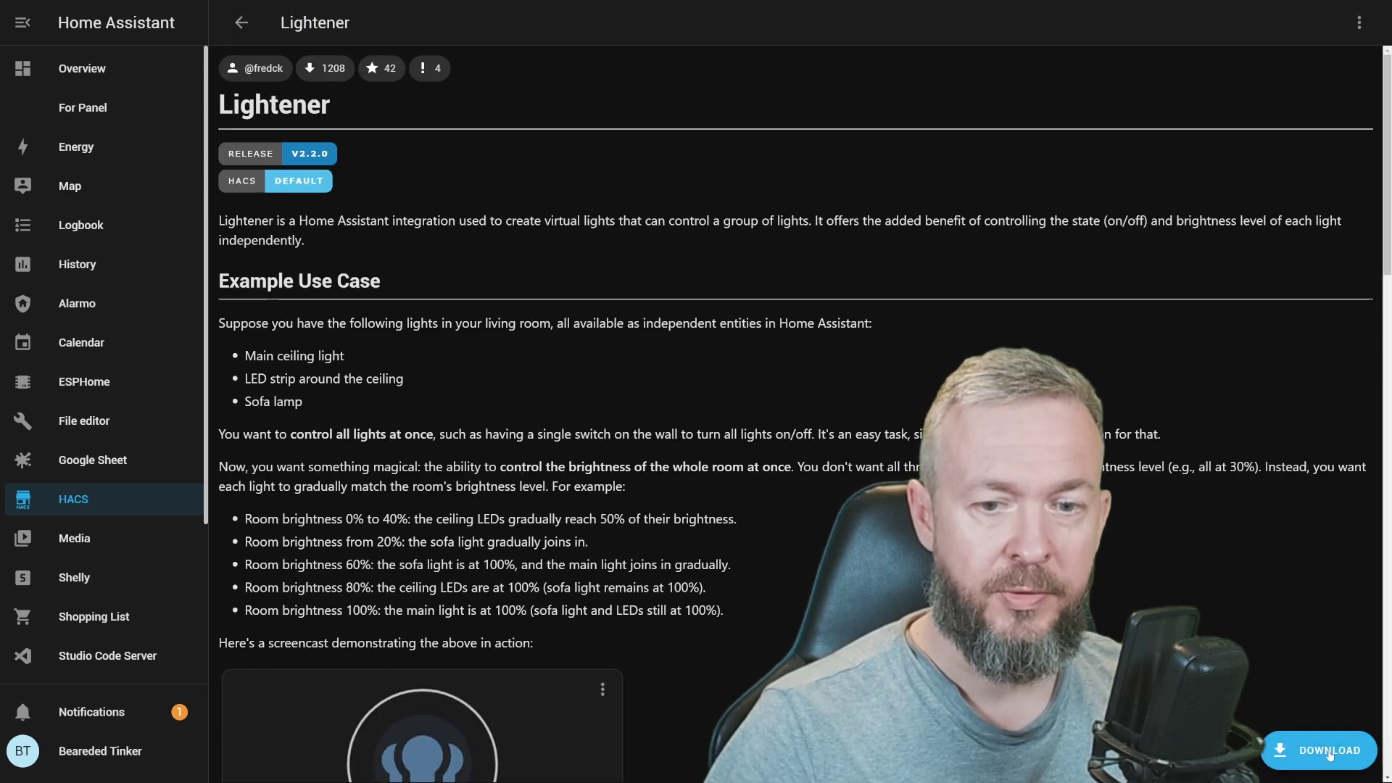
{"action": "left_click", "coordinate": [1315, 734]}
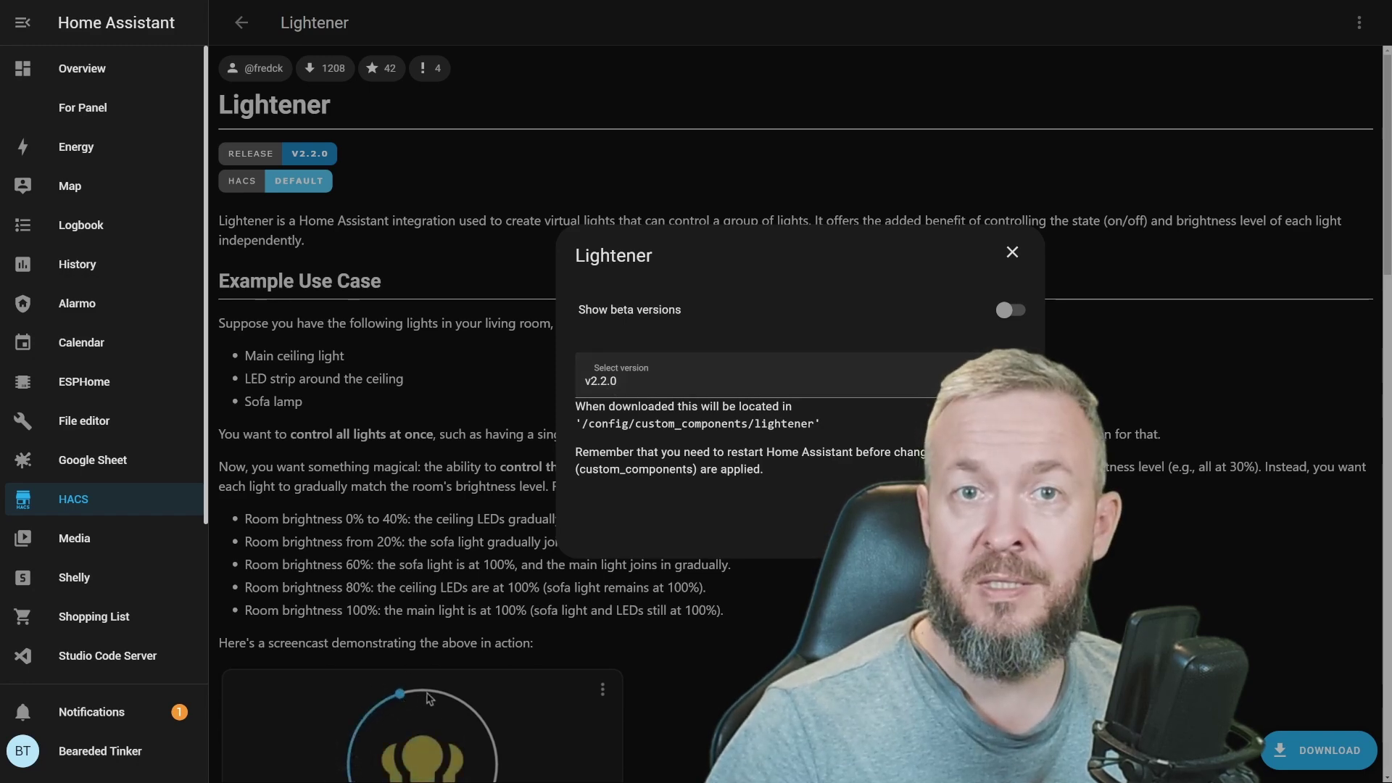
{"action": "key", "text": "Escape"}
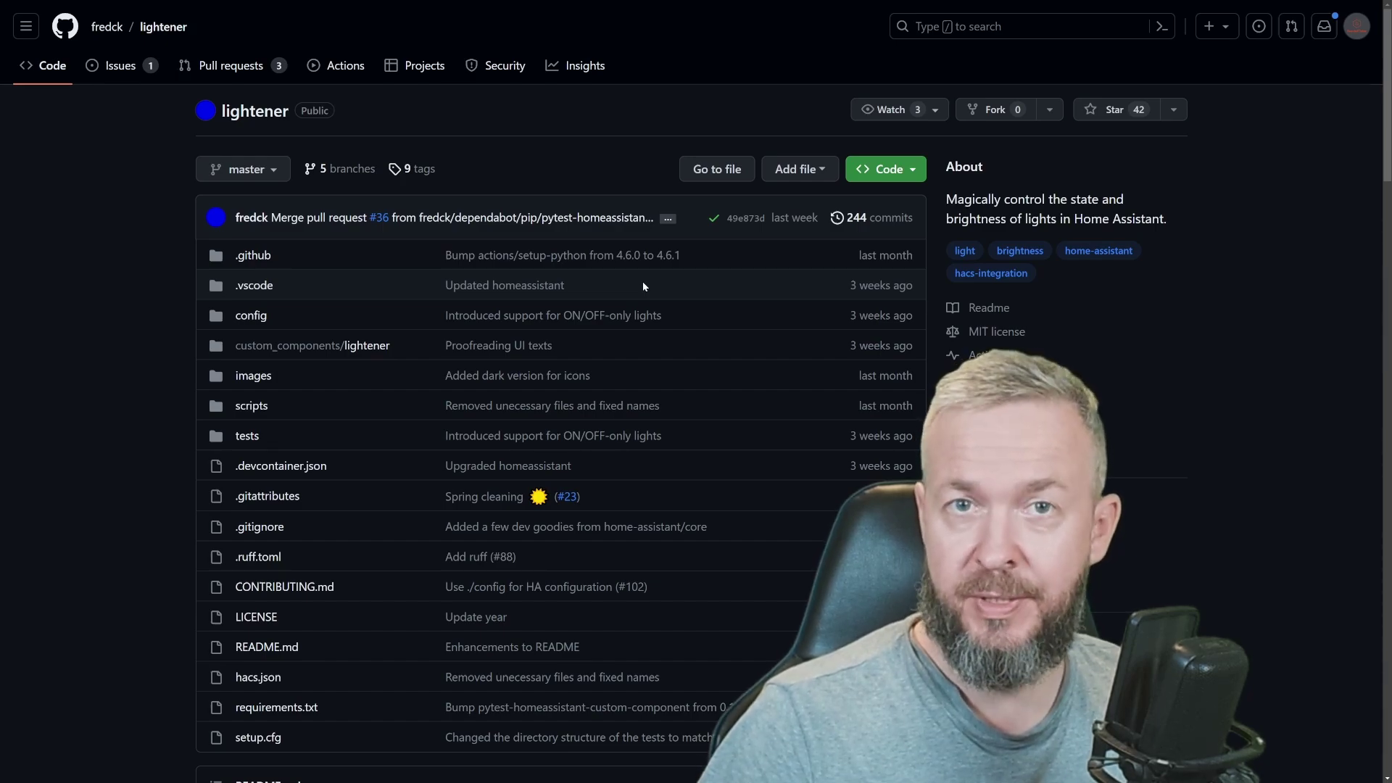
Scroll the Lightener README down to the demo screencast and Installation section
{"action": "scroll", "coordinate": [642, 282], "scroll_direction": "down", "scroll_amount": 5}
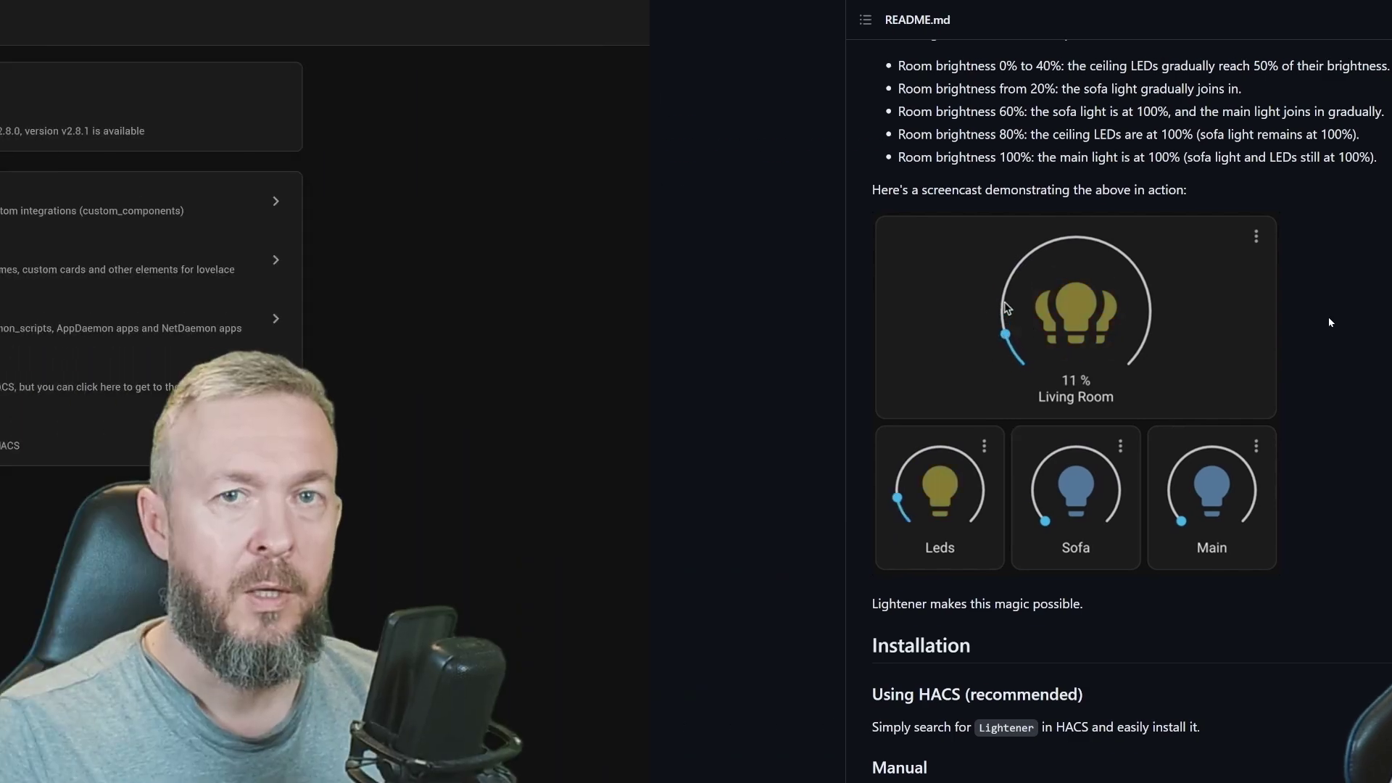
Add a Lightener integration from Devices & Services with the device name 'Living room 2'
{"action": "left_click", "coordinate": [171, 650]}
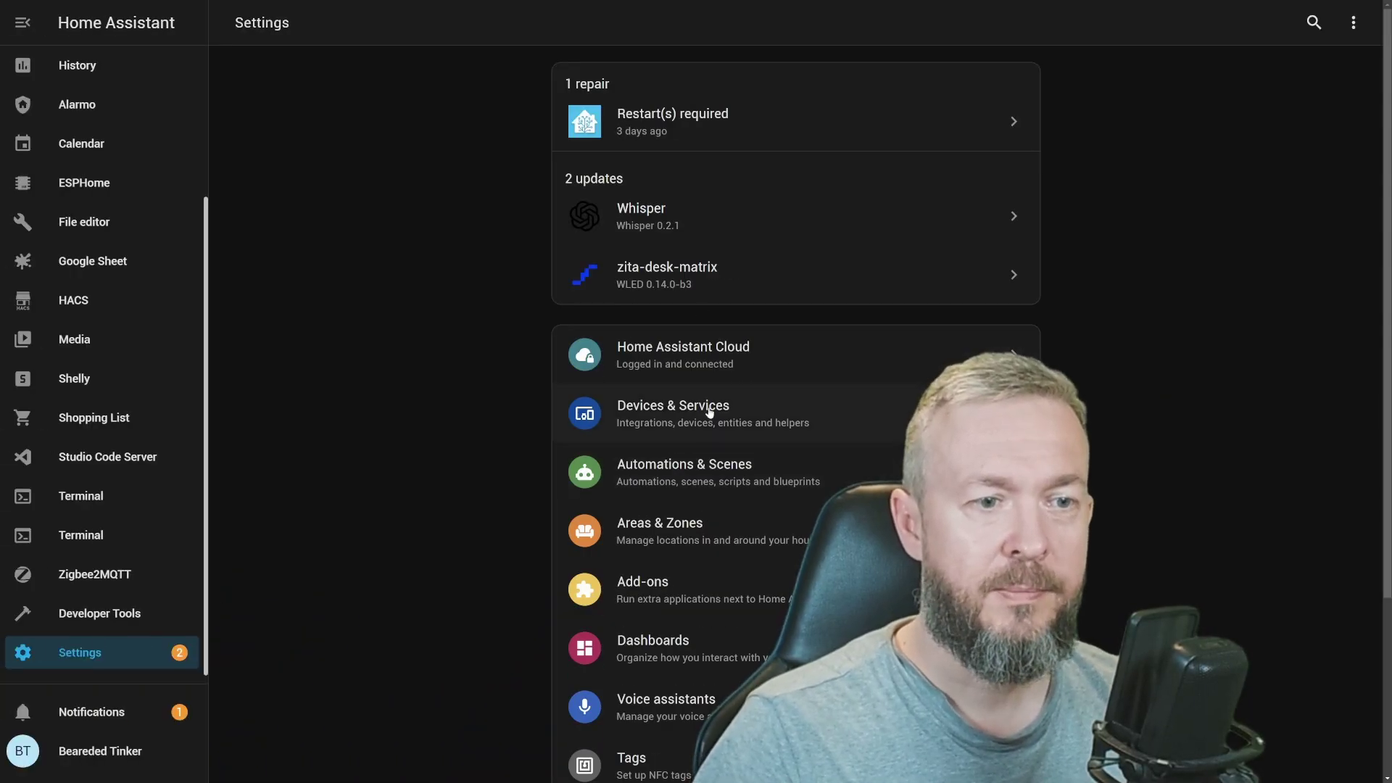
{"action": "left_click", "coordinate": [709, 407]}
{"action": "left_click", "coordinate": [1316, 749]}
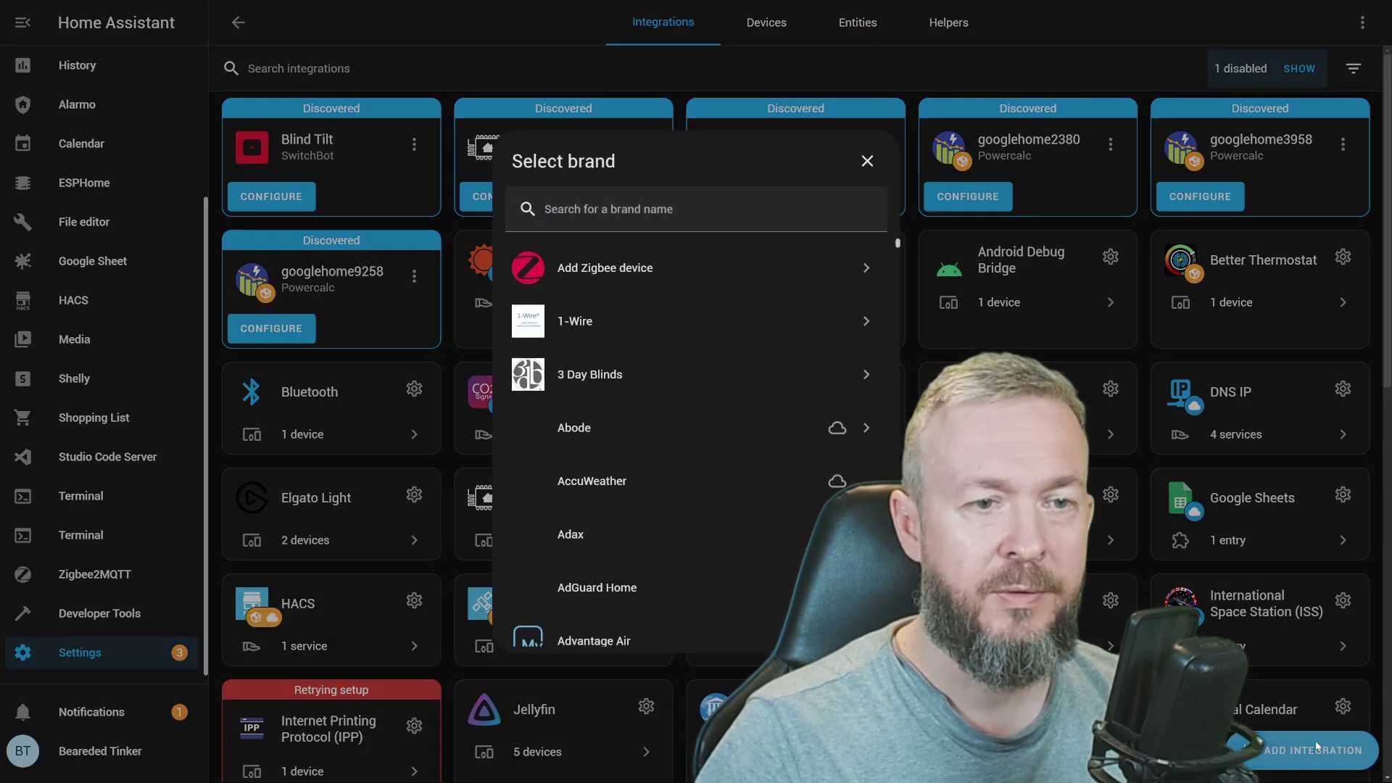
{"action": "type", "text": "ligh"}
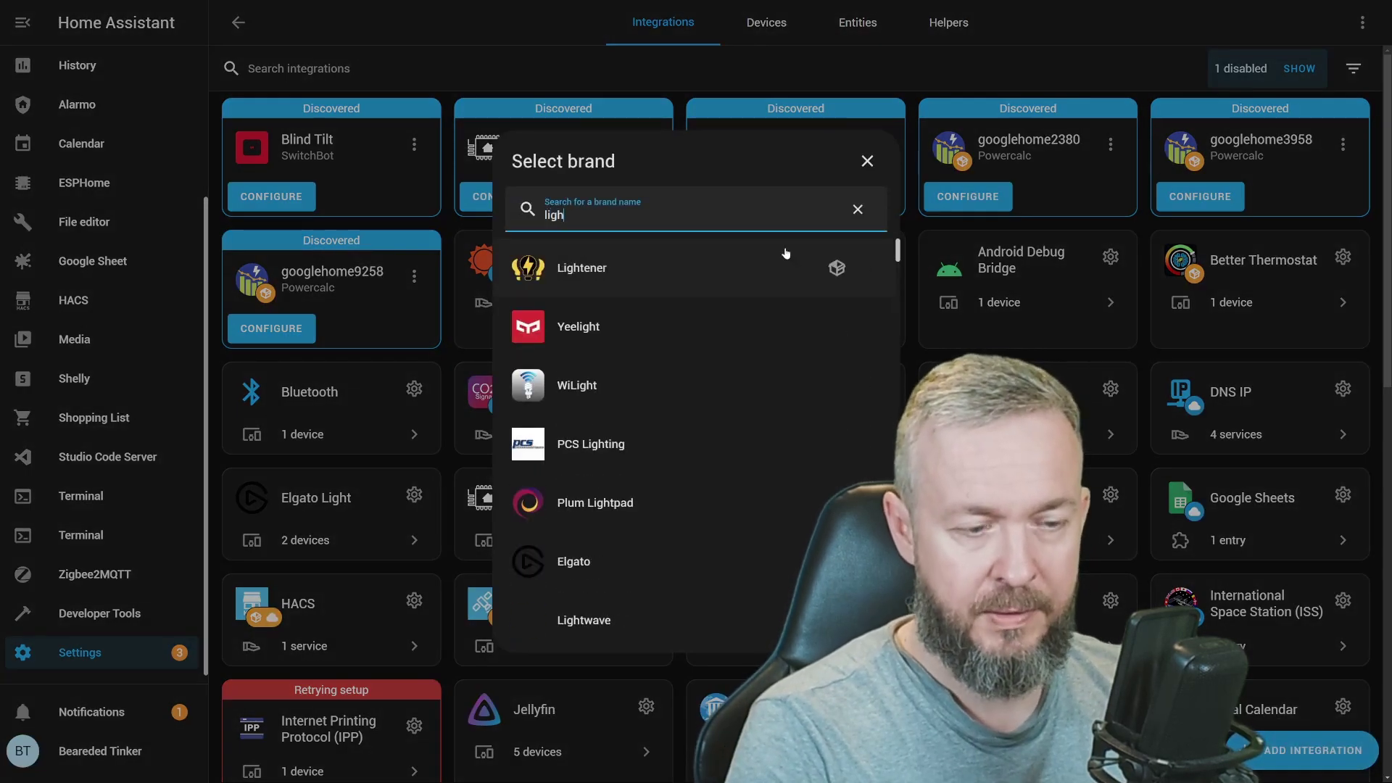
{"action": "left_click", "coordinate": [599, 269]}
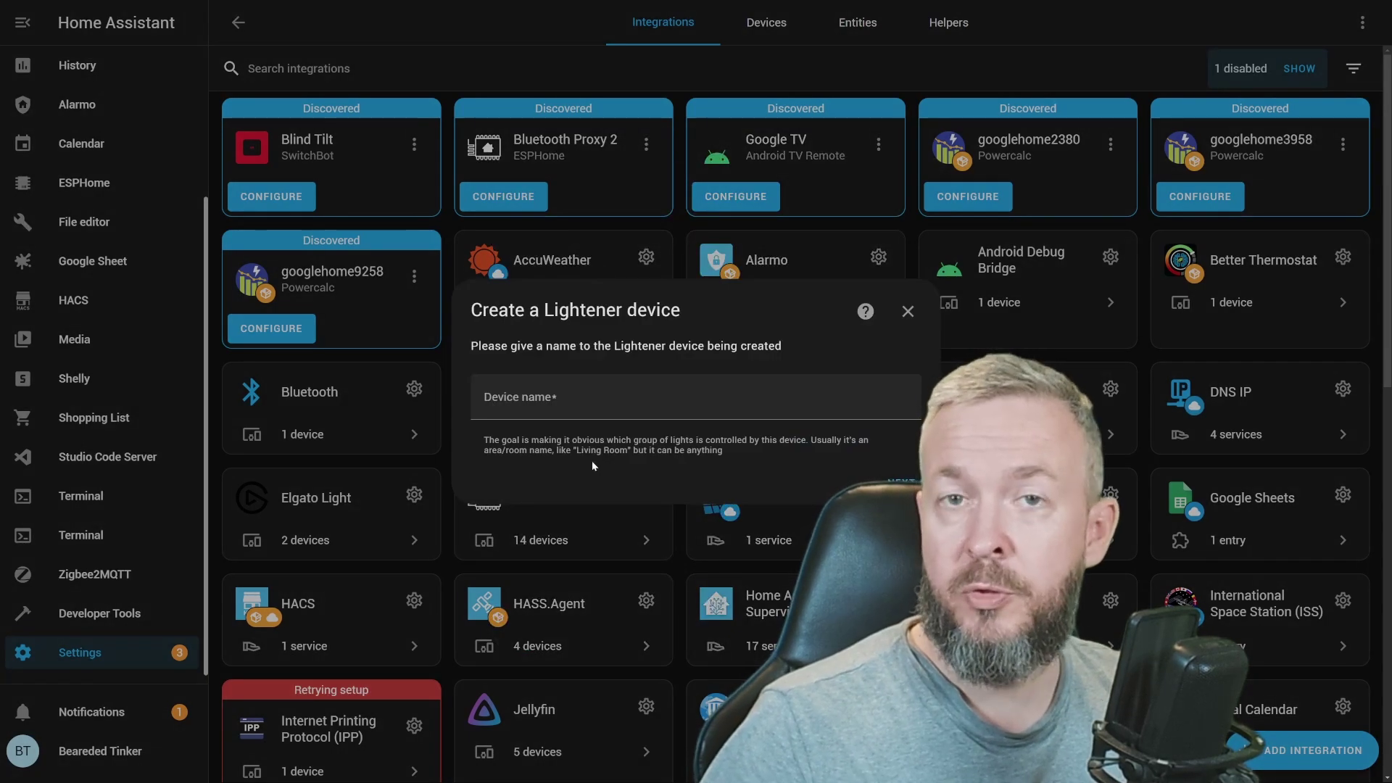
{"action": "left_click", "coordinate": [603, 394]}
{"action": "type", "text": "Living room 2"}
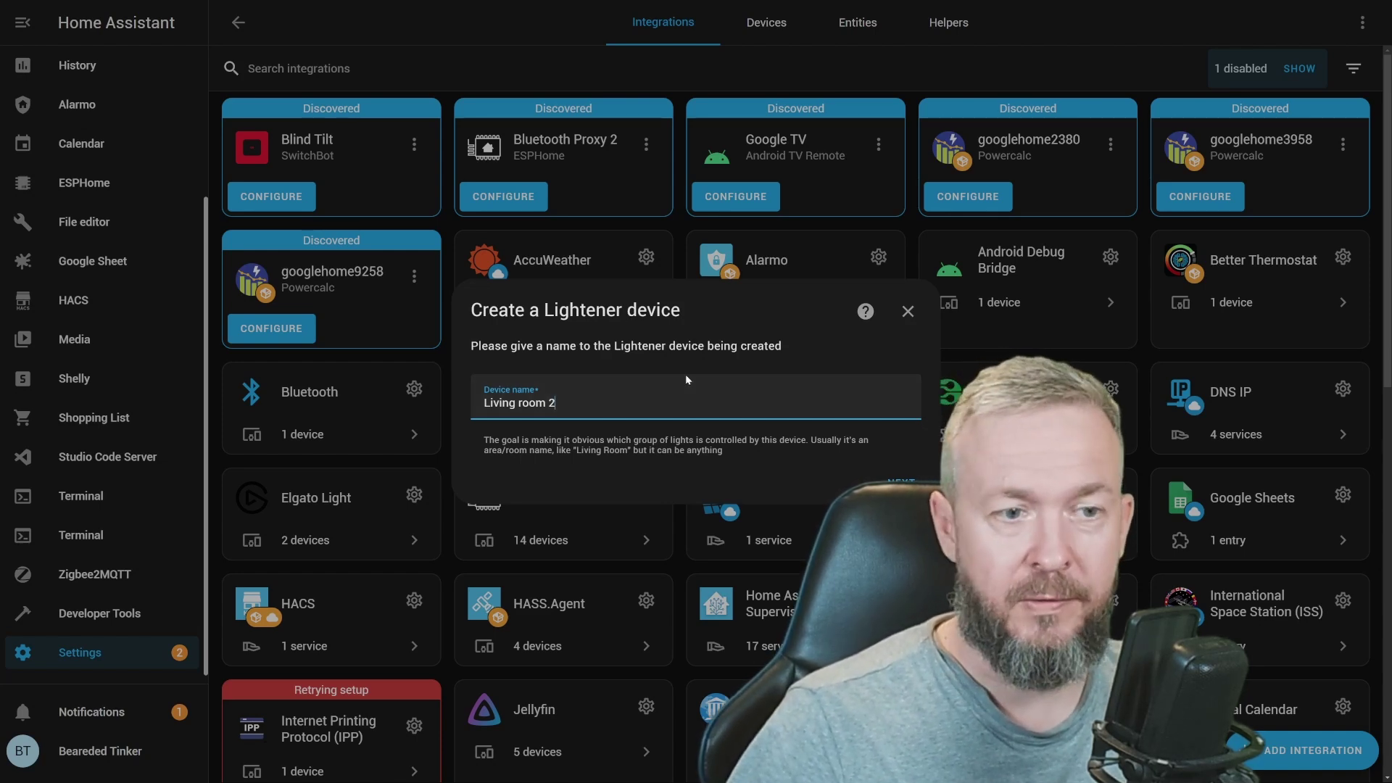
{"action": "key", "text": "Return"}
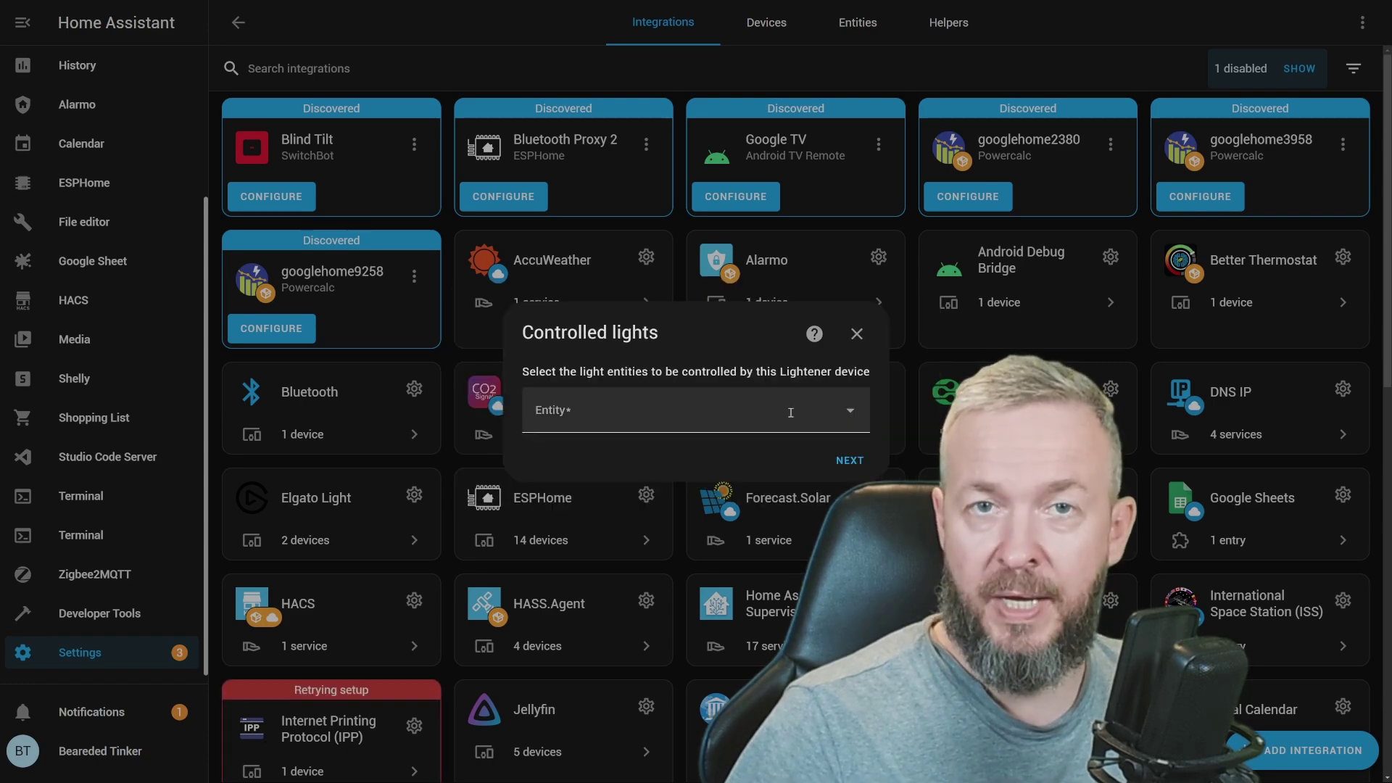
Select Standing, TV, Corner and Entrance as the controlled lights and continue
{"action": "left_click", "coordinate": [790, 412]}
{"action": "type", "text": "tv"}
{"action": "key", "text": "Return"}
{"action": "type", "text": "corner"}
{"action": "key", "text": "Return"}
{"action": "type", "text": "entr"}
{"action": "key", "text": "Return"}
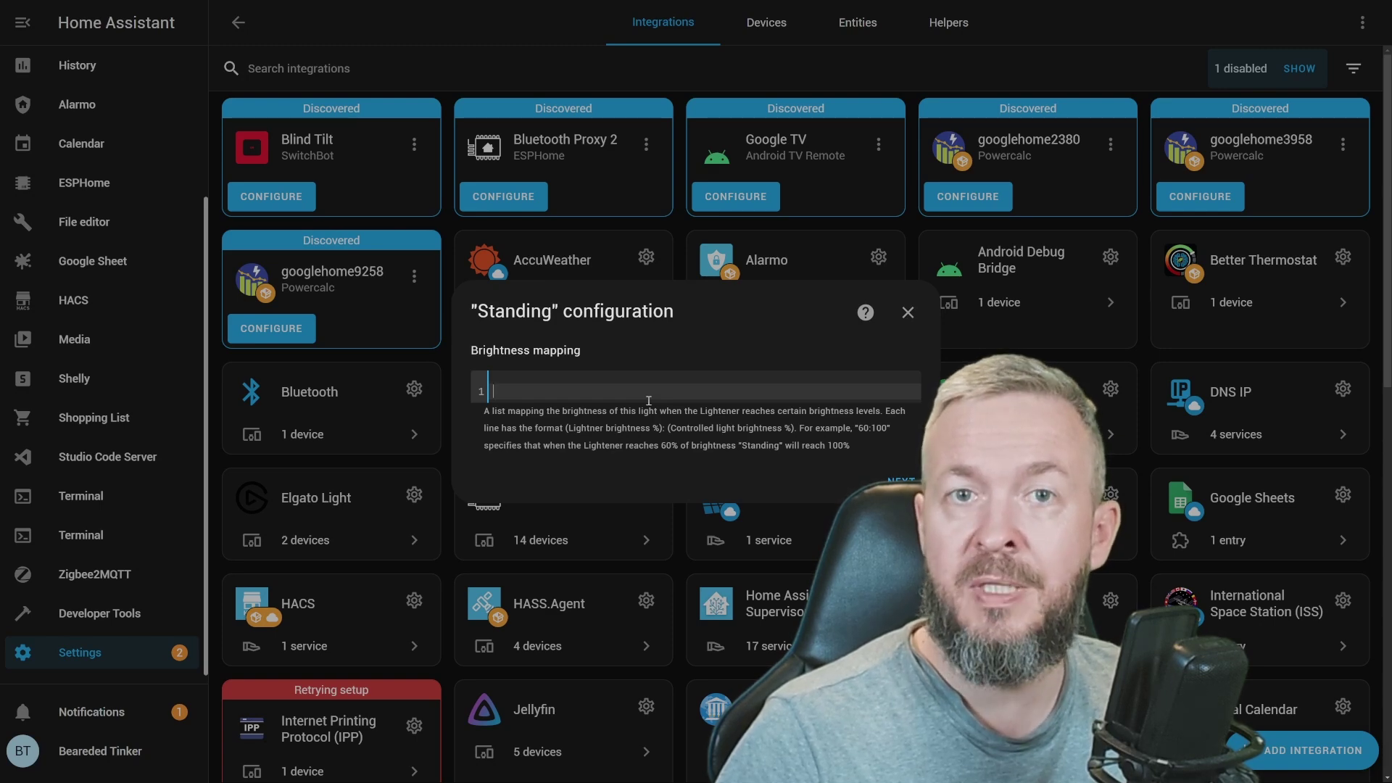
Enter Standing's brightness mapping as 20:0 and 100:70
{"action": "type", "text": "20"}
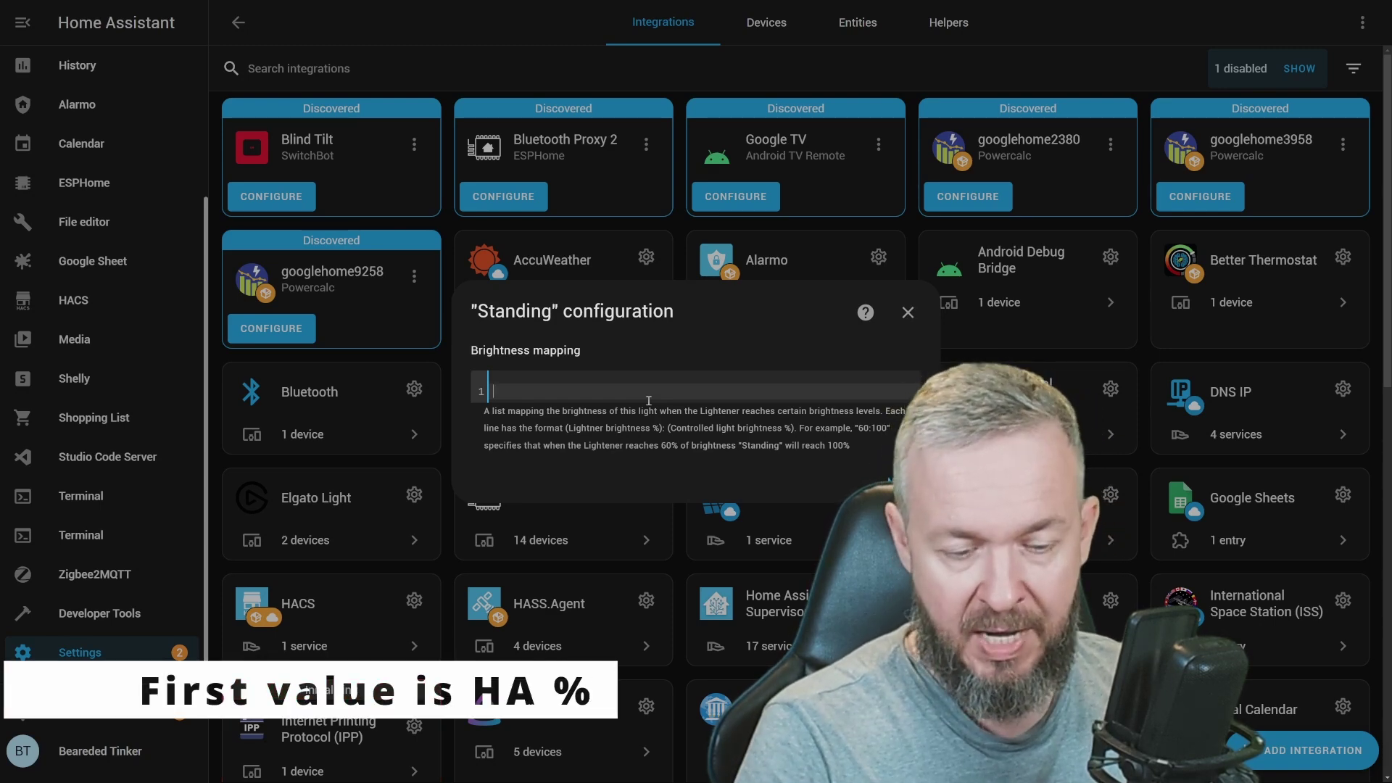
{"action": "type", "text": ":0"}
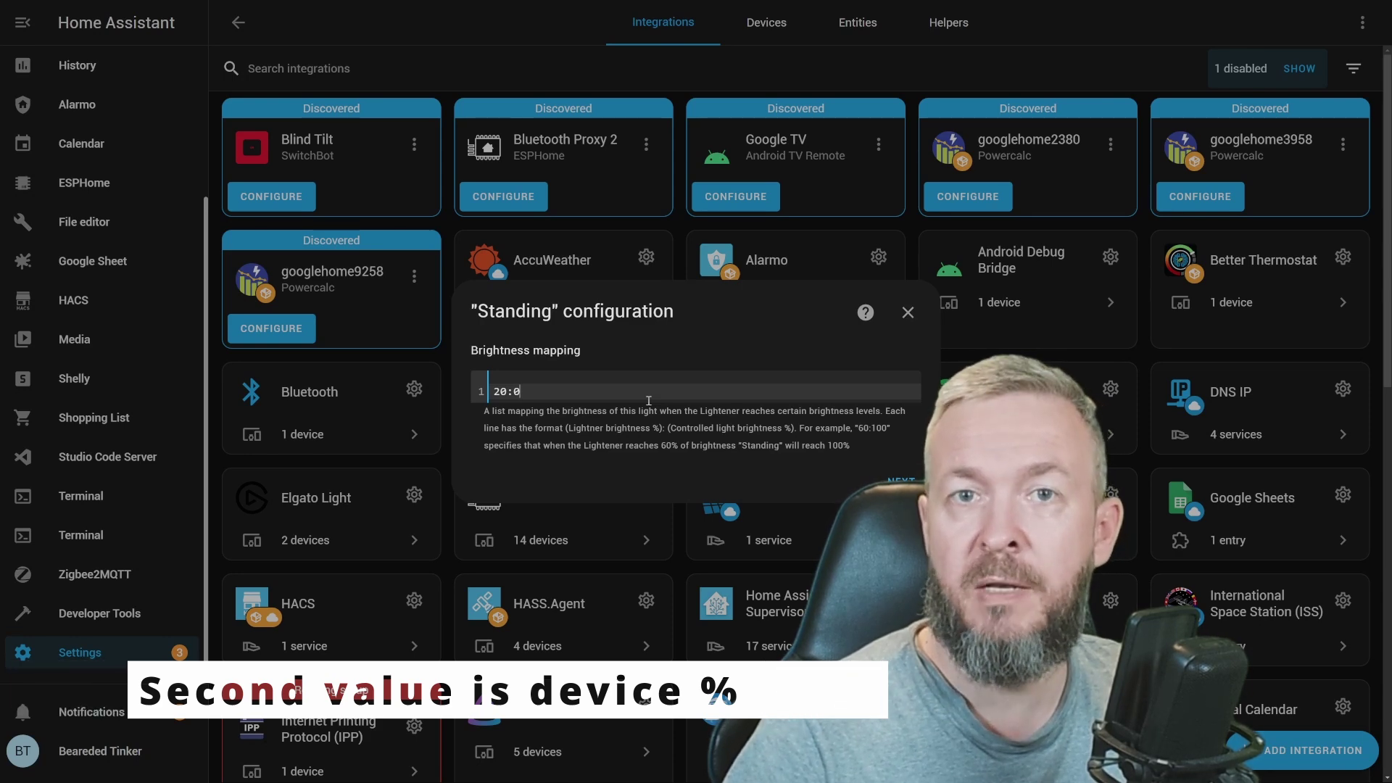
{"action": "key", "text": "Return"}
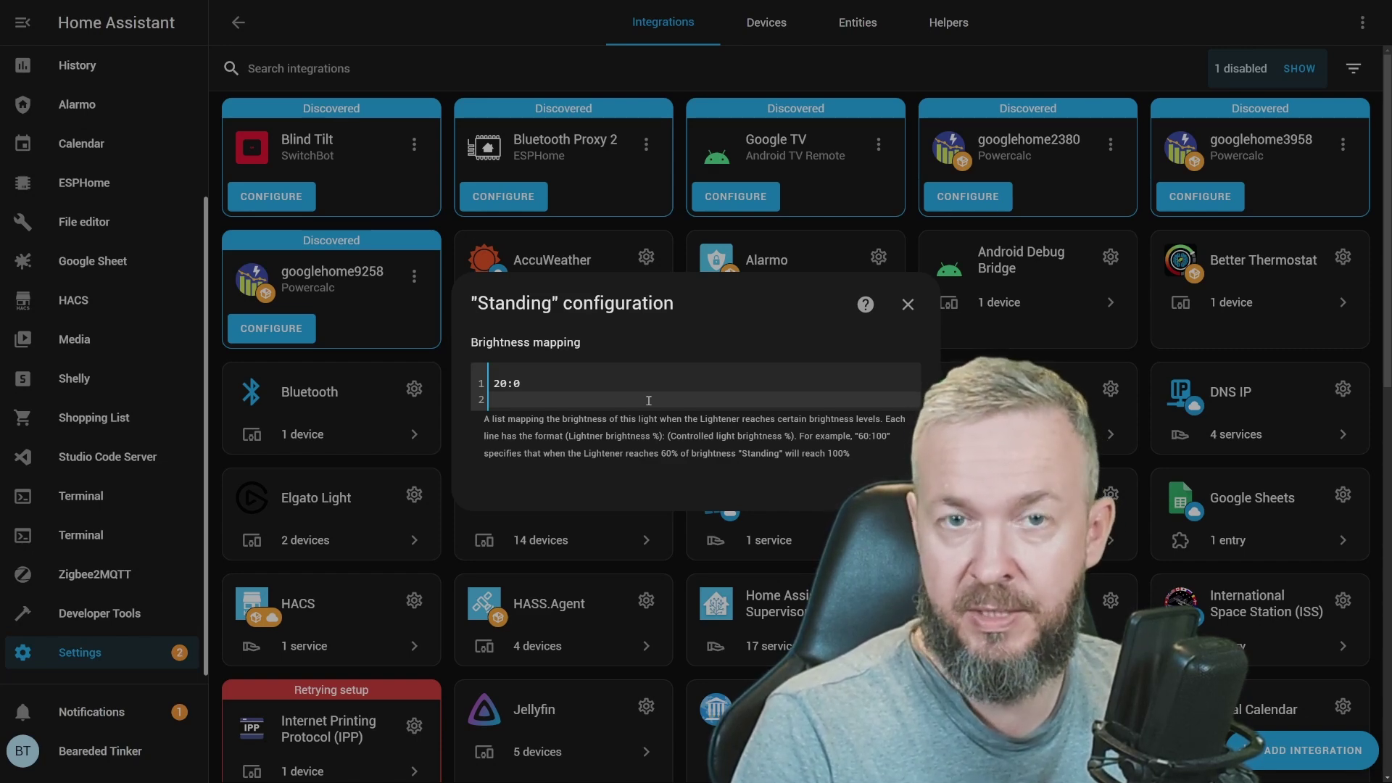
{"action": "type", "text": "100:"}
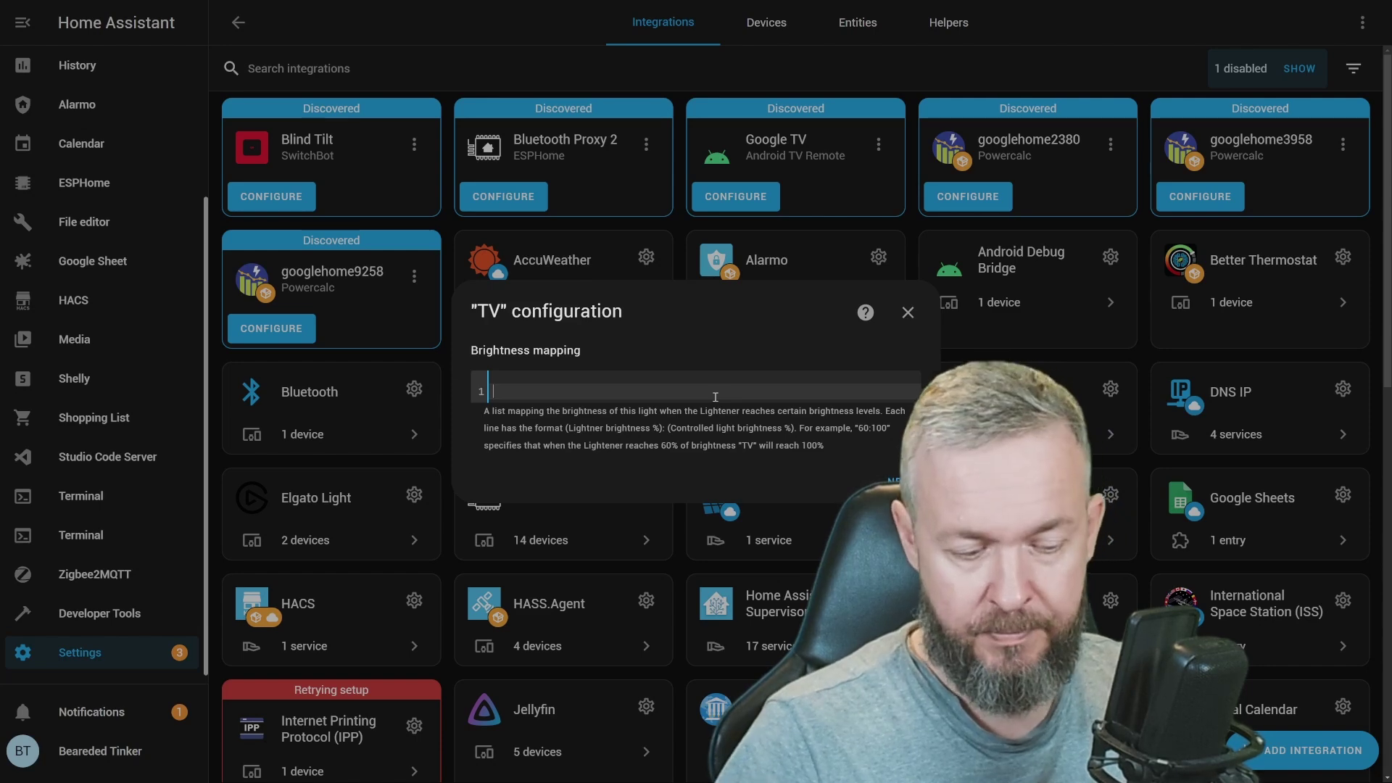
Enter the TV brightness mapping (0:0, 100:8…) and Corner's 70:100 mapping
{"action": "type", "text": "0:0"}
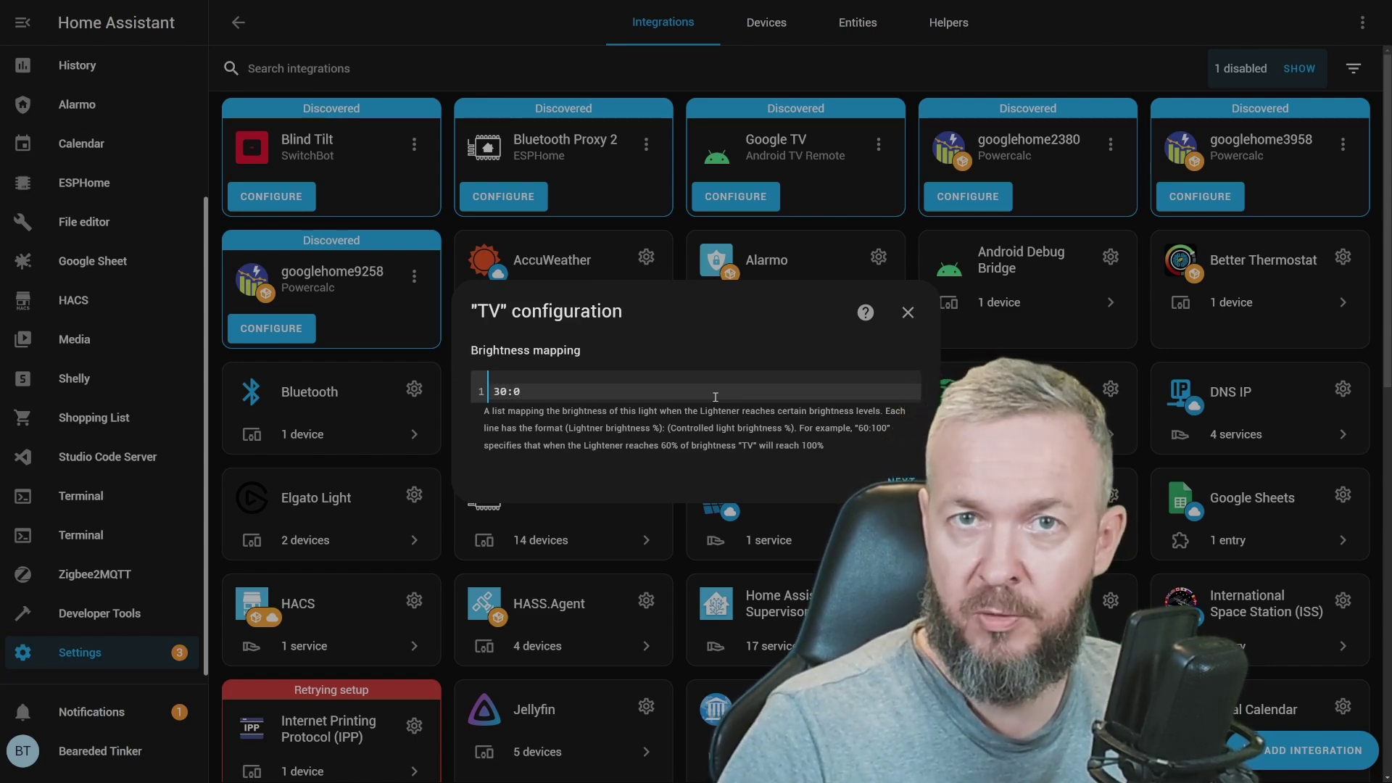
{"action": "key", "text": "Return"}
{"action": "type", "text": "100"}
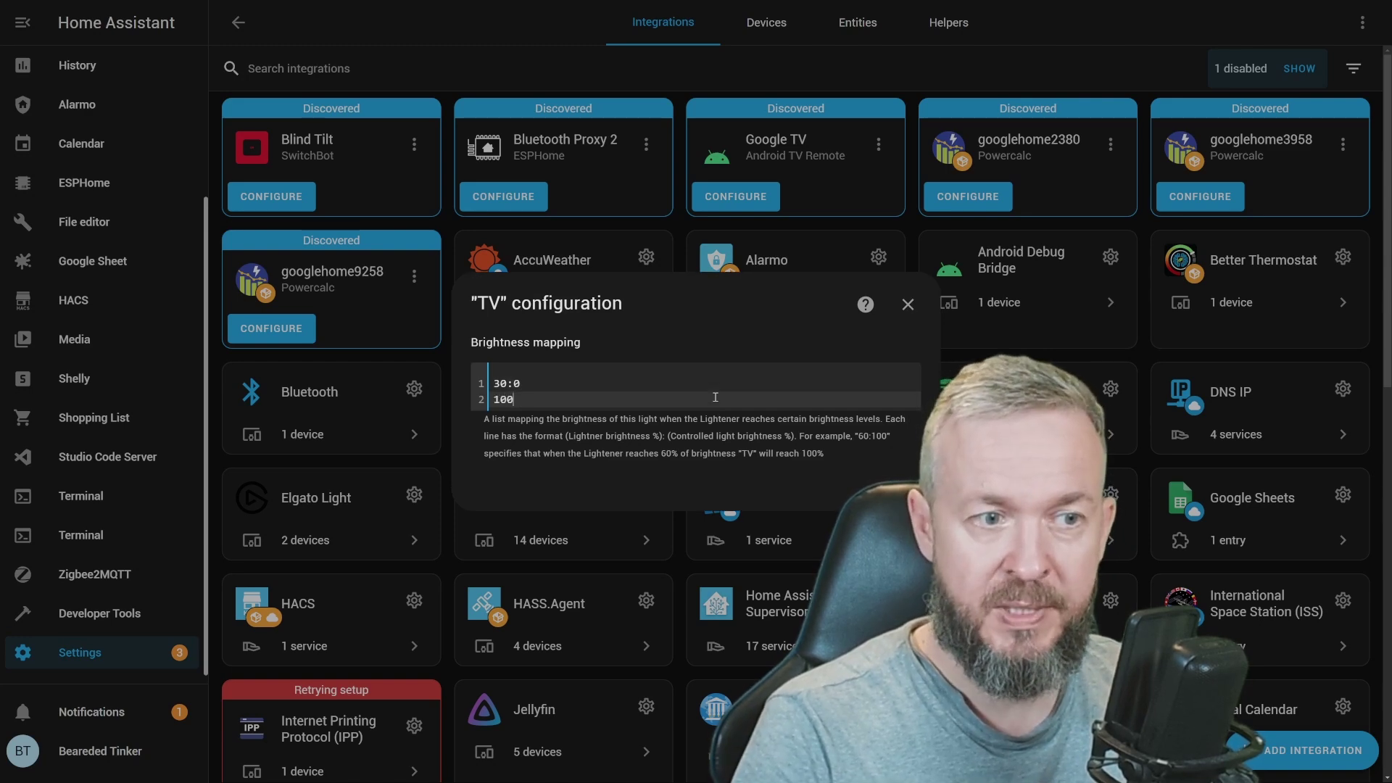
{"action": "type", "text": ":8"}
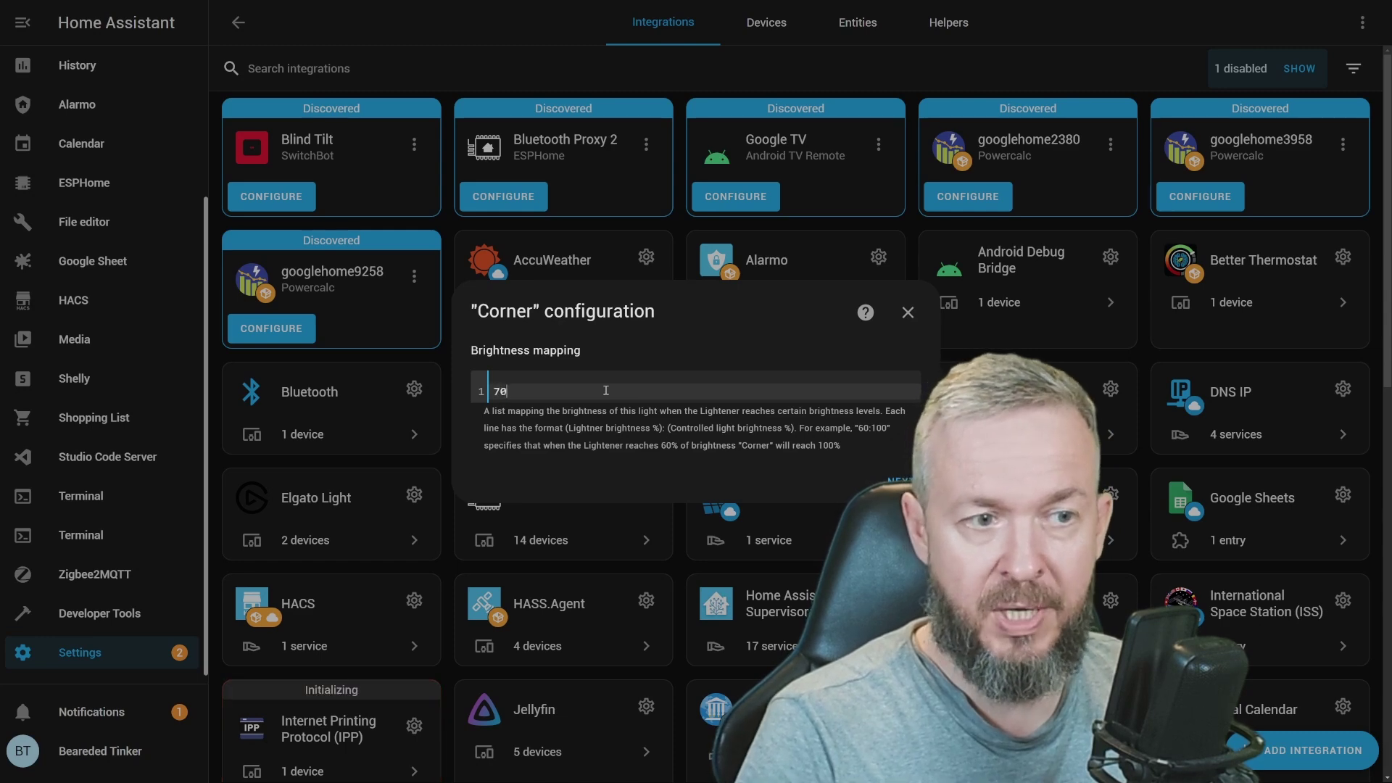
{"action": "type", "text": "0:100"}
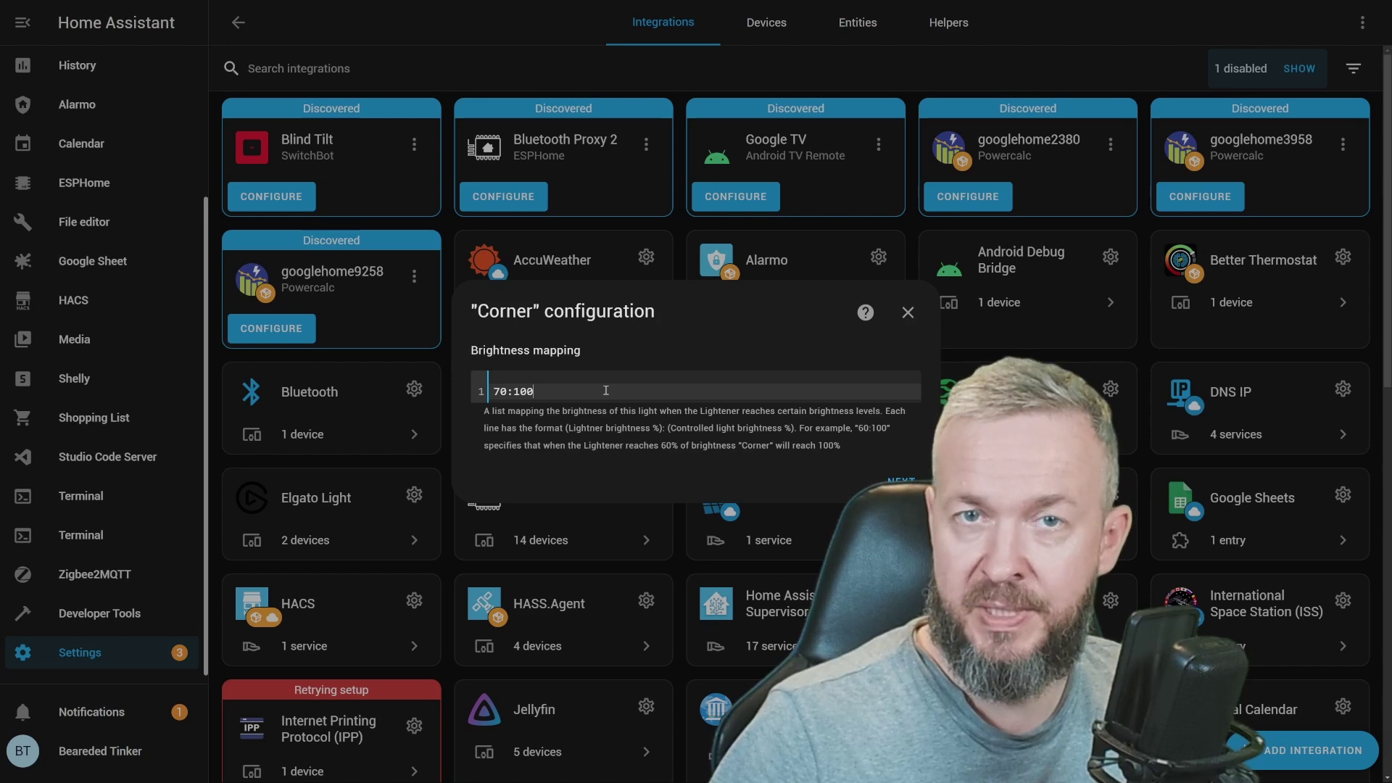
{"action": "left_click", "coordinate": [899, 481]}
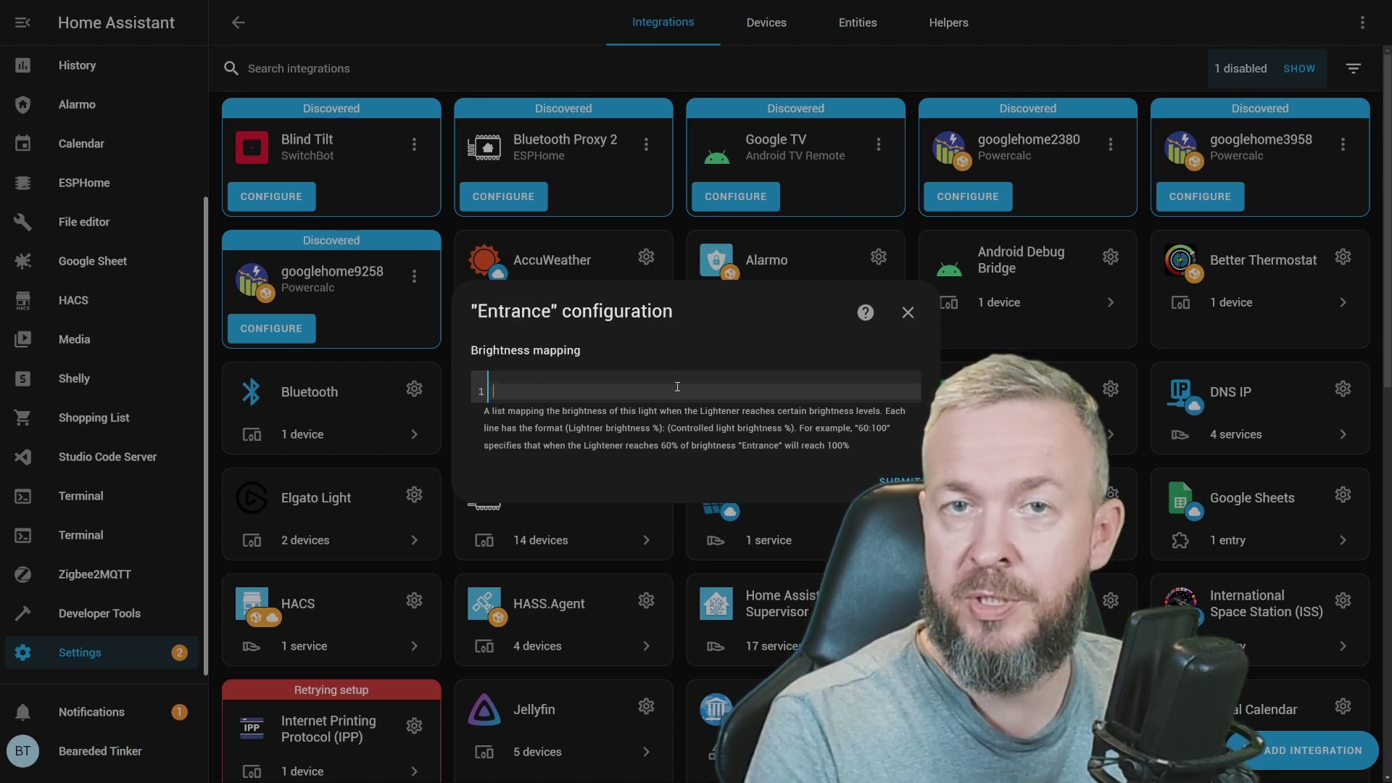
Map Entrance to 80:100, submit, and assign the device to the Living Room area
{"action": "type", "text": "80:100"}
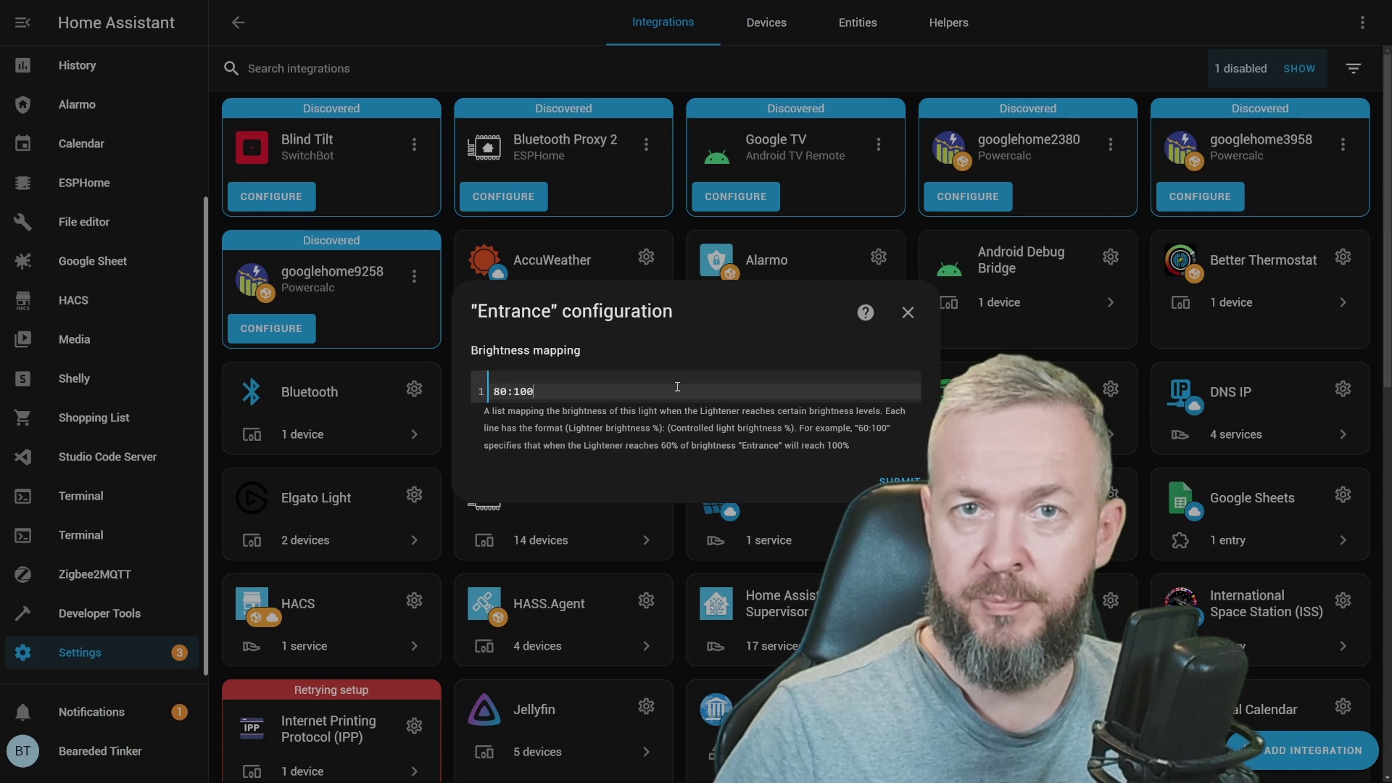
{"action": "left_click", "coordinate": [876, 480]}
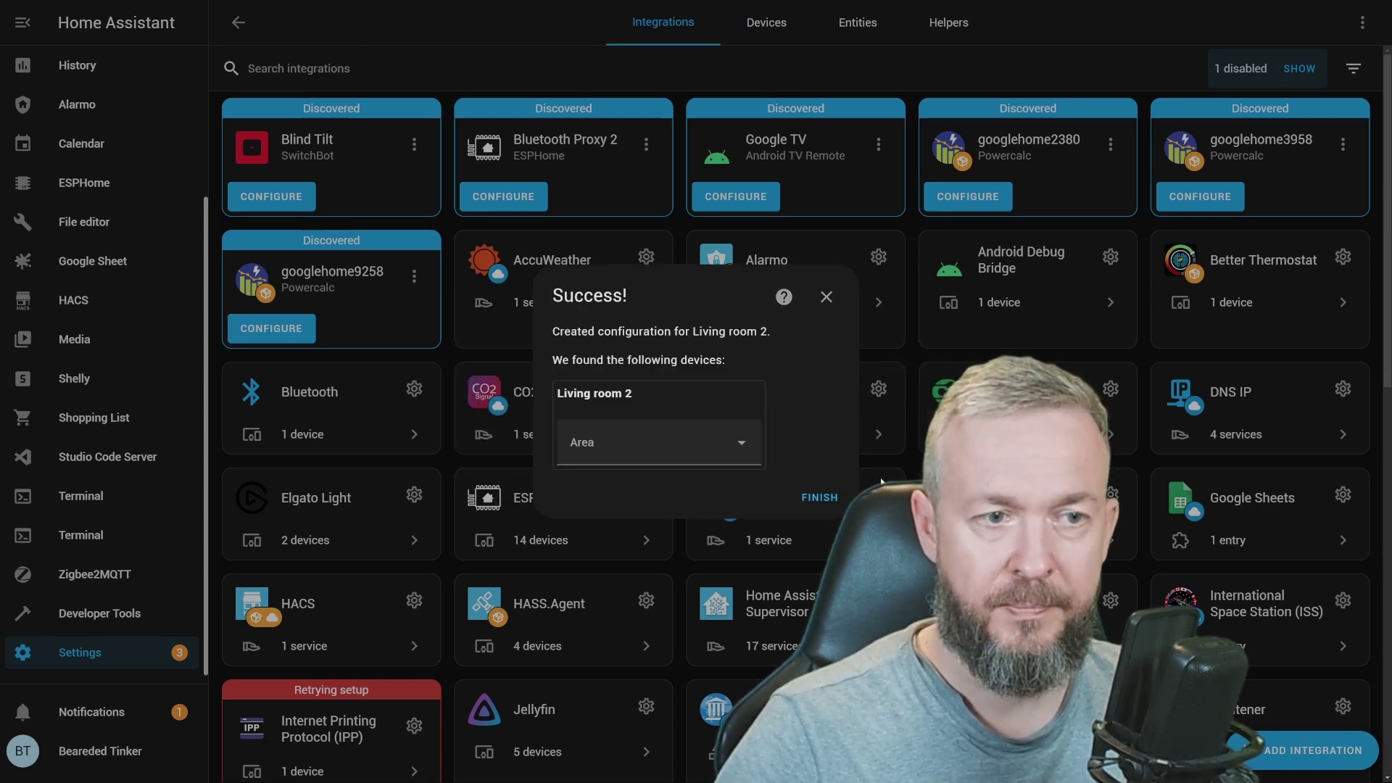
{"action": "left_click", "coordinate": [733, 453]}
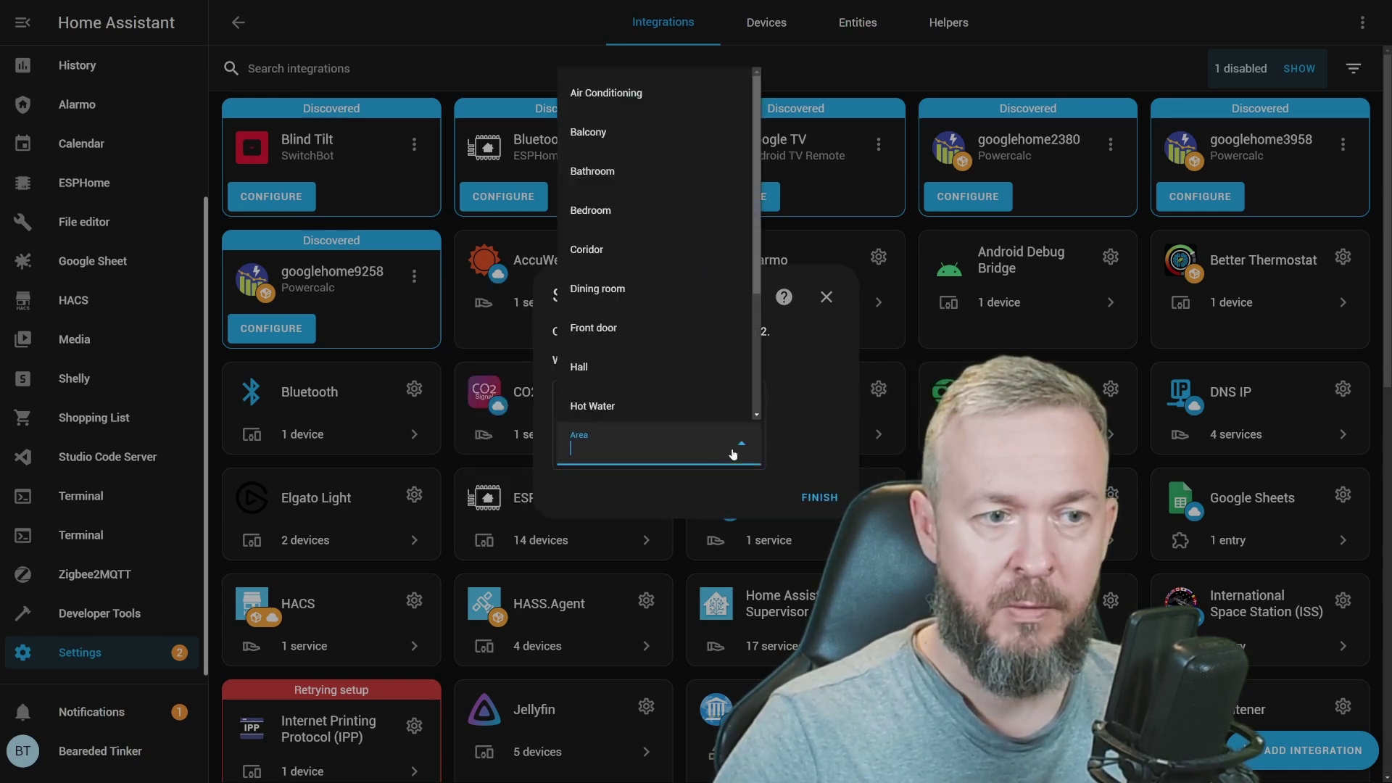
{"action": "scroll", "coordinate": [646, 236], "scroll_direction": "down", "scroll_amount": 3}
{"action": "left_click", "coordinate": [648, 234]}
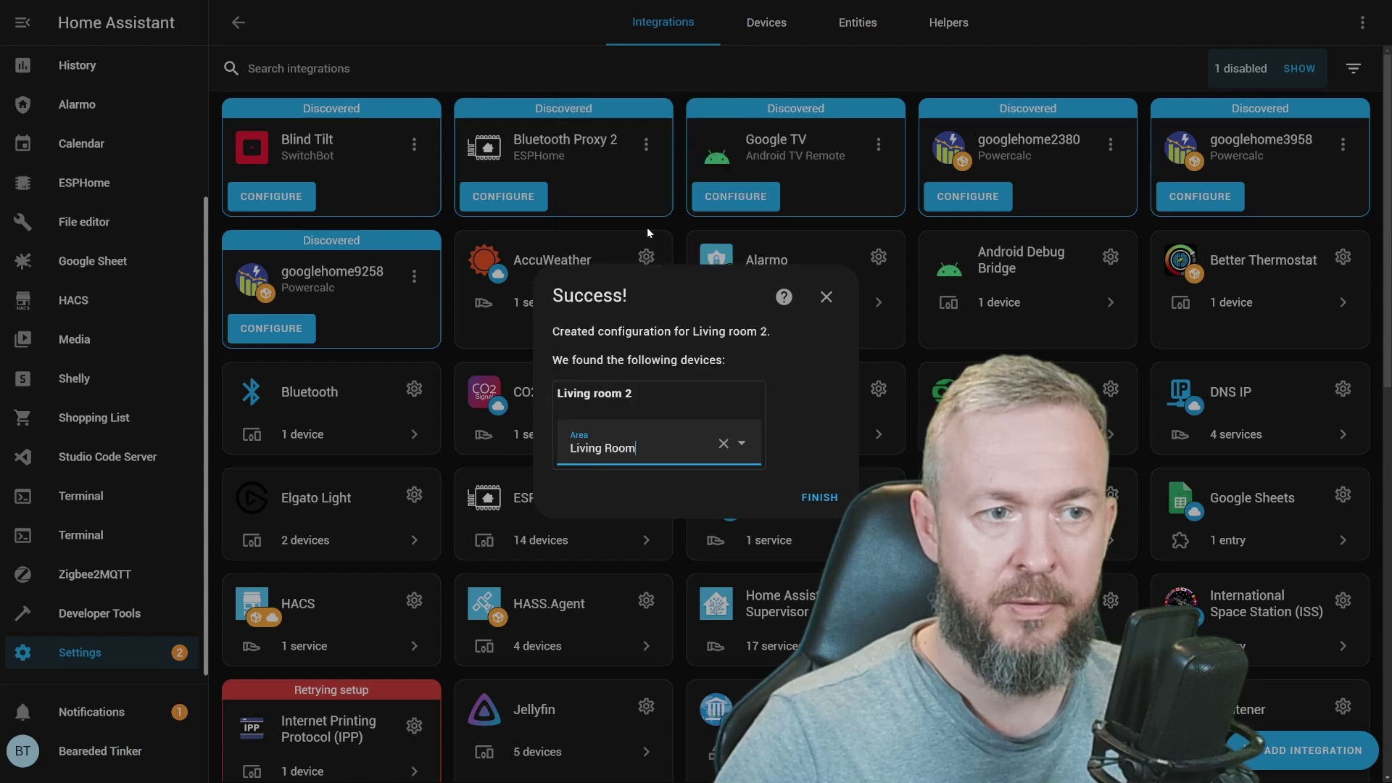
Finish setup, add a Living room 2 Light card to the Lights view, and switch on the living room lights
{"action": "left_click", "coordinate": [819, 497]}
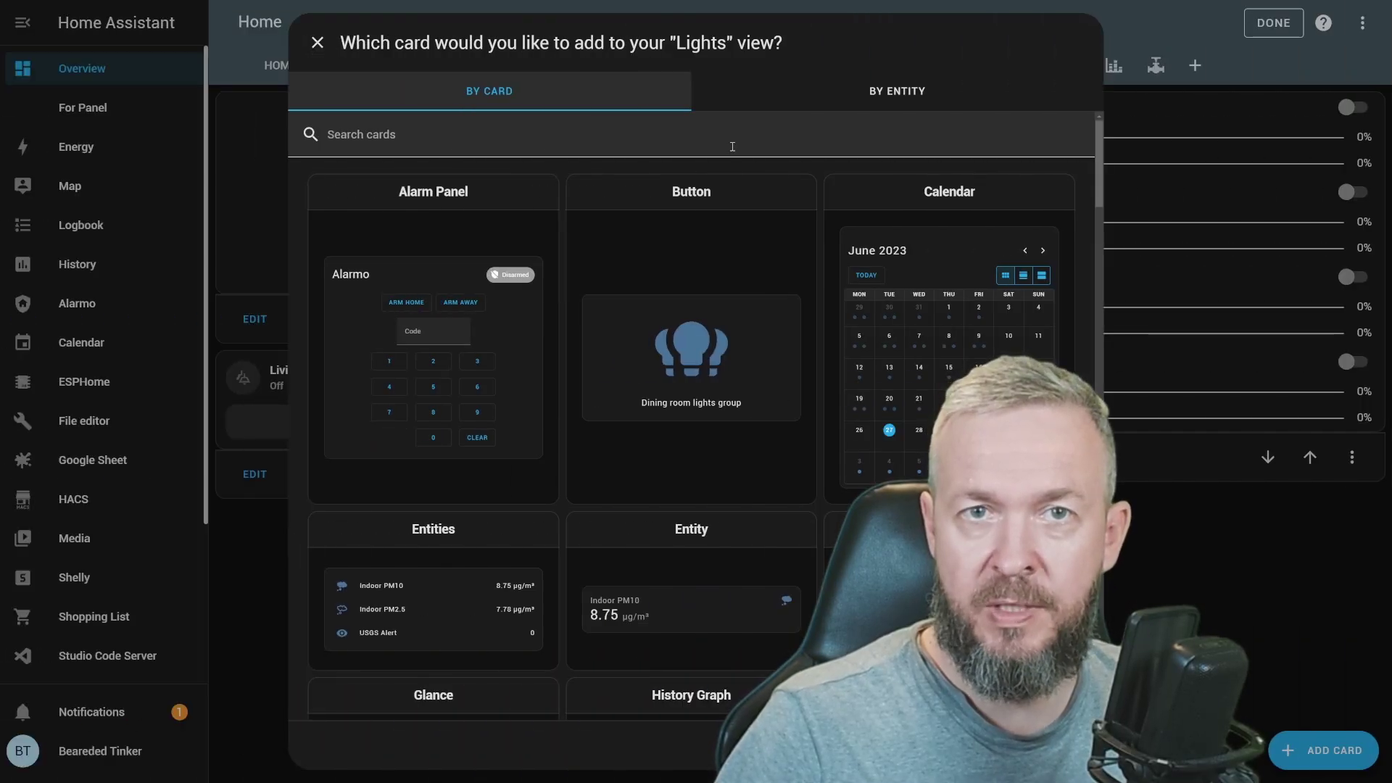
{"action": "left_click", "coordinate": [639, 146]}
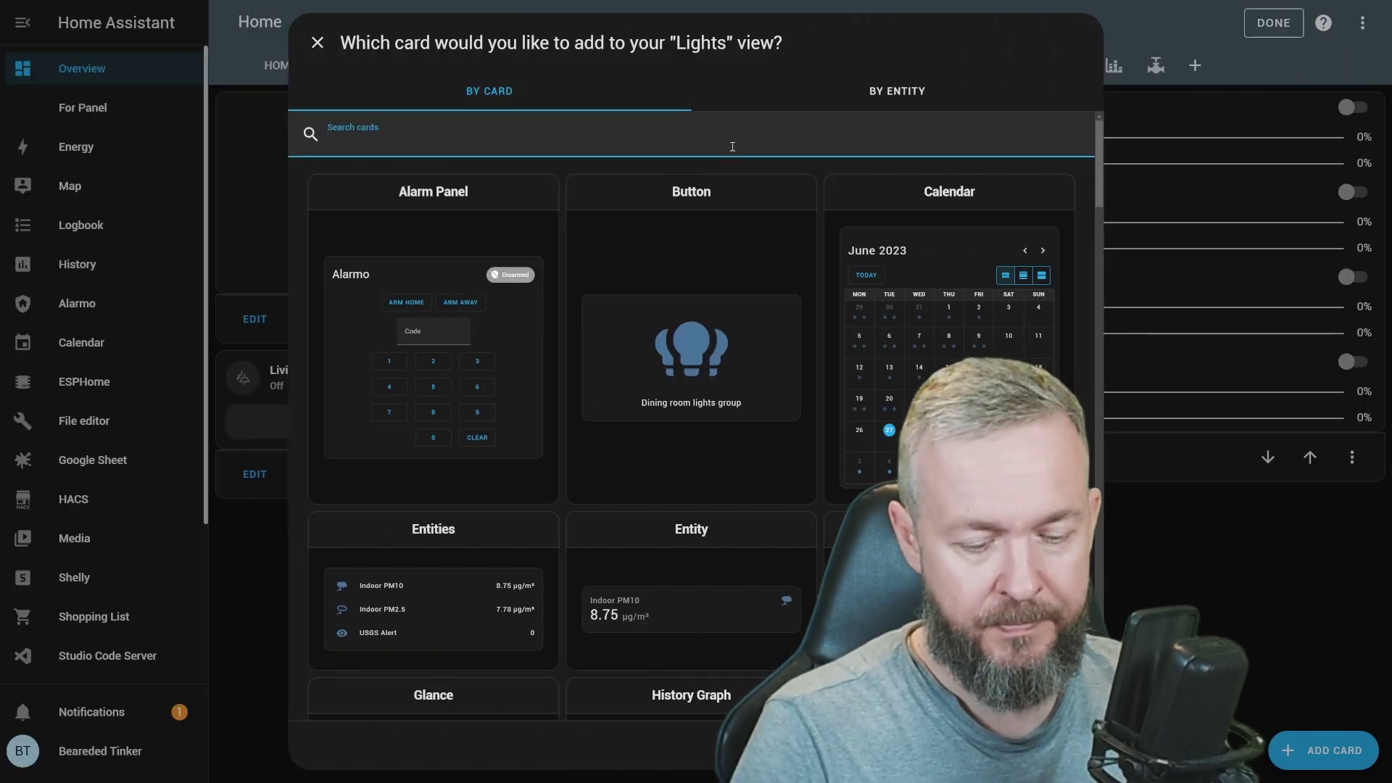
{"action": "type", "text": "lig"}
{"action": "left_click", "coordinate": [449, 284]}
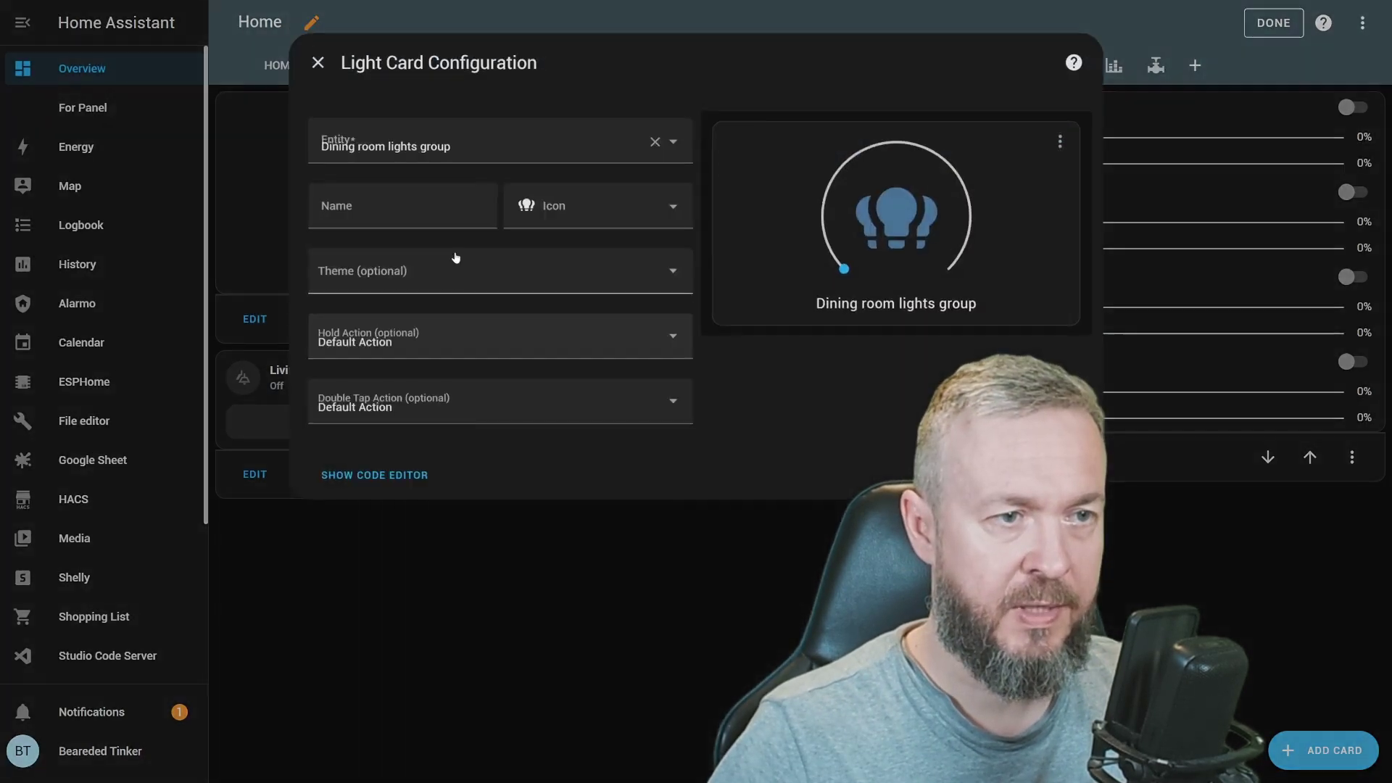
{"action": "triple_click", "coordinate": [563, 138]}
{"action": "type", "text": "livi"}
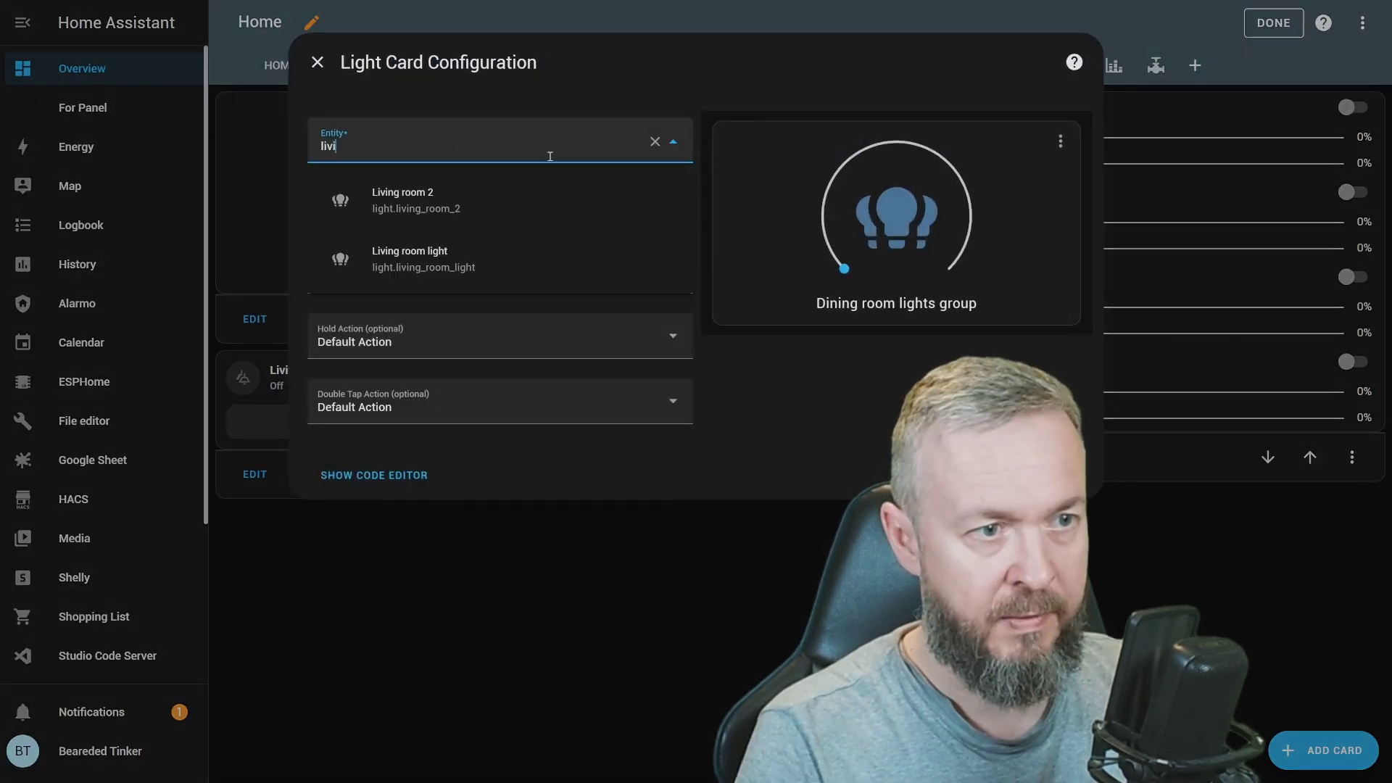
{"action": "left_click", "coordinate": [414, 193]}
{"action": "left_click", "coordinate": [1059, 475]}
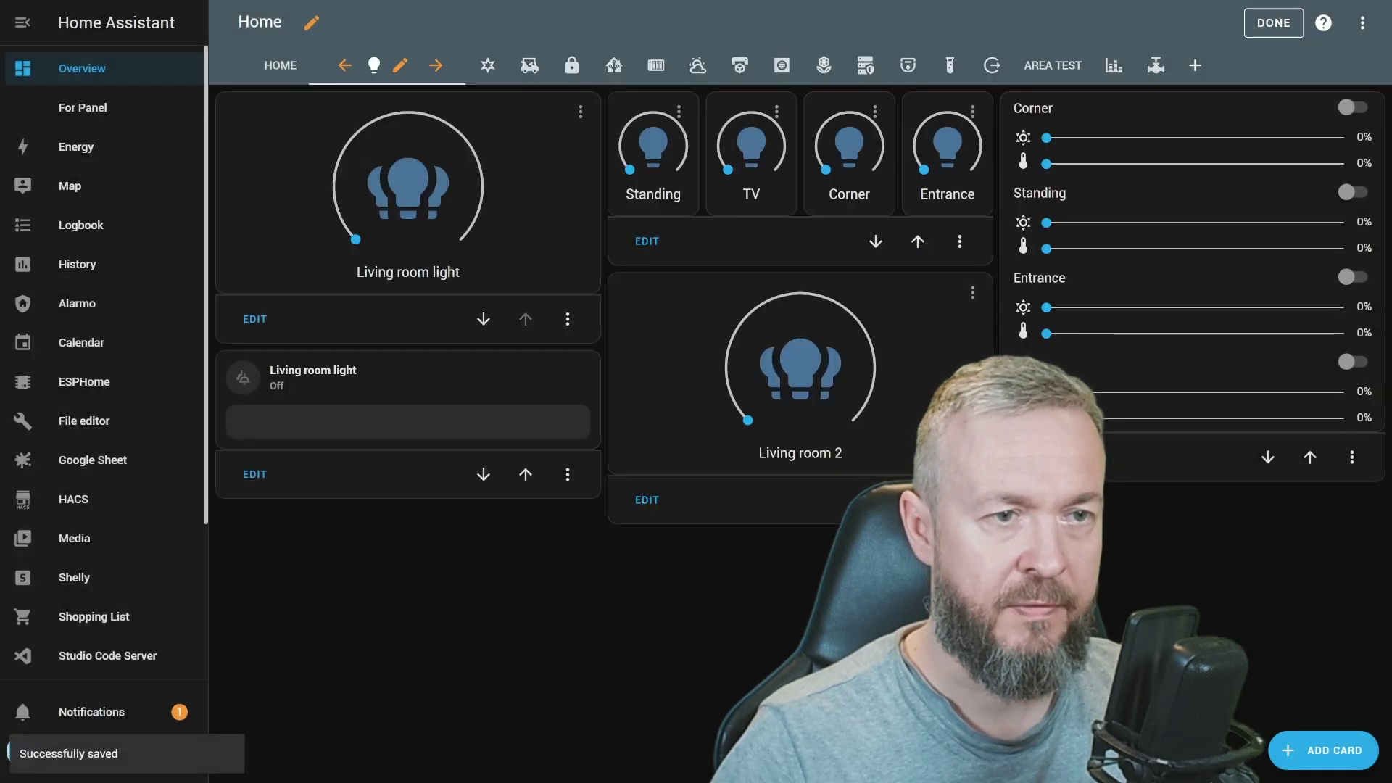
{"action": "left_click", "coordinate": [443, 186]}
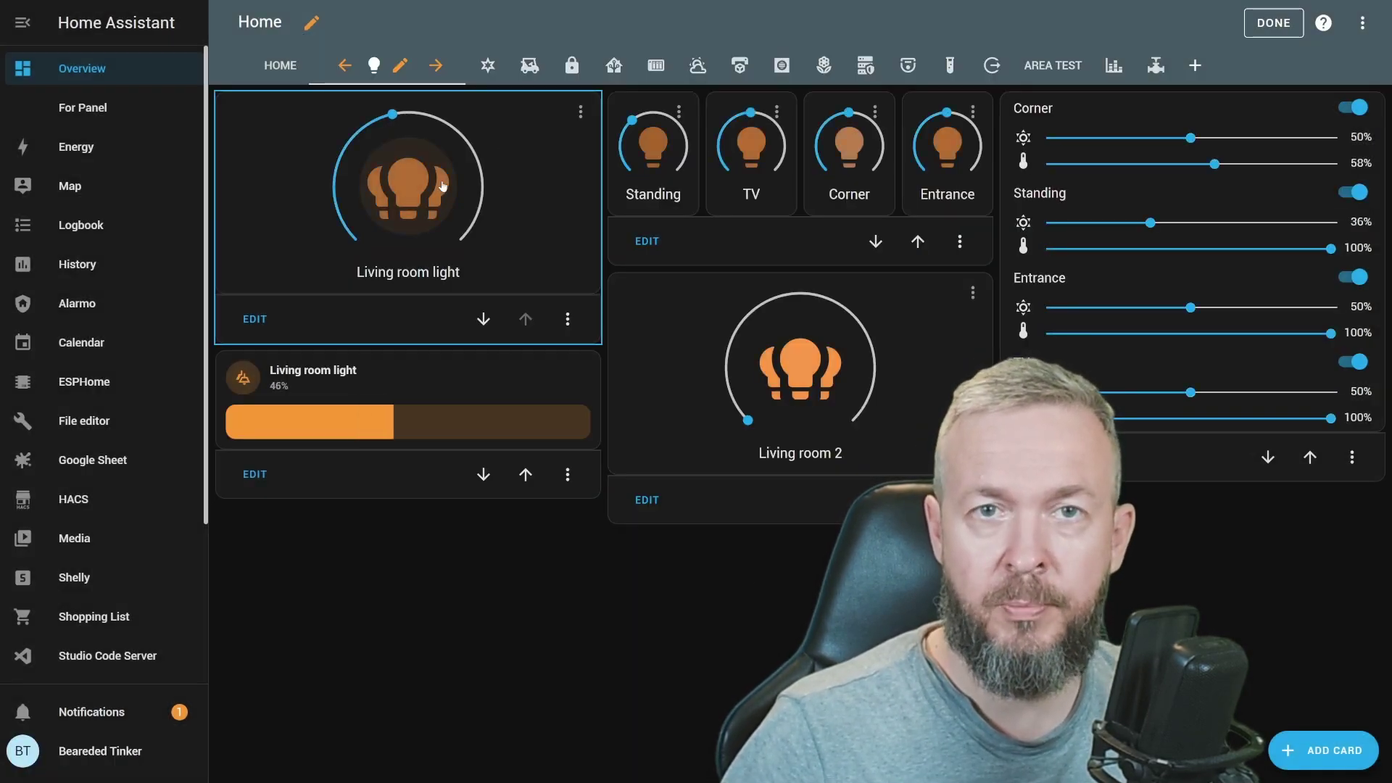
Toggle Living room 2 off and on, dim it from 45% to about 11%, then raise it to about 24%
{"action": "left_click", "coordinate": [811, 371]}
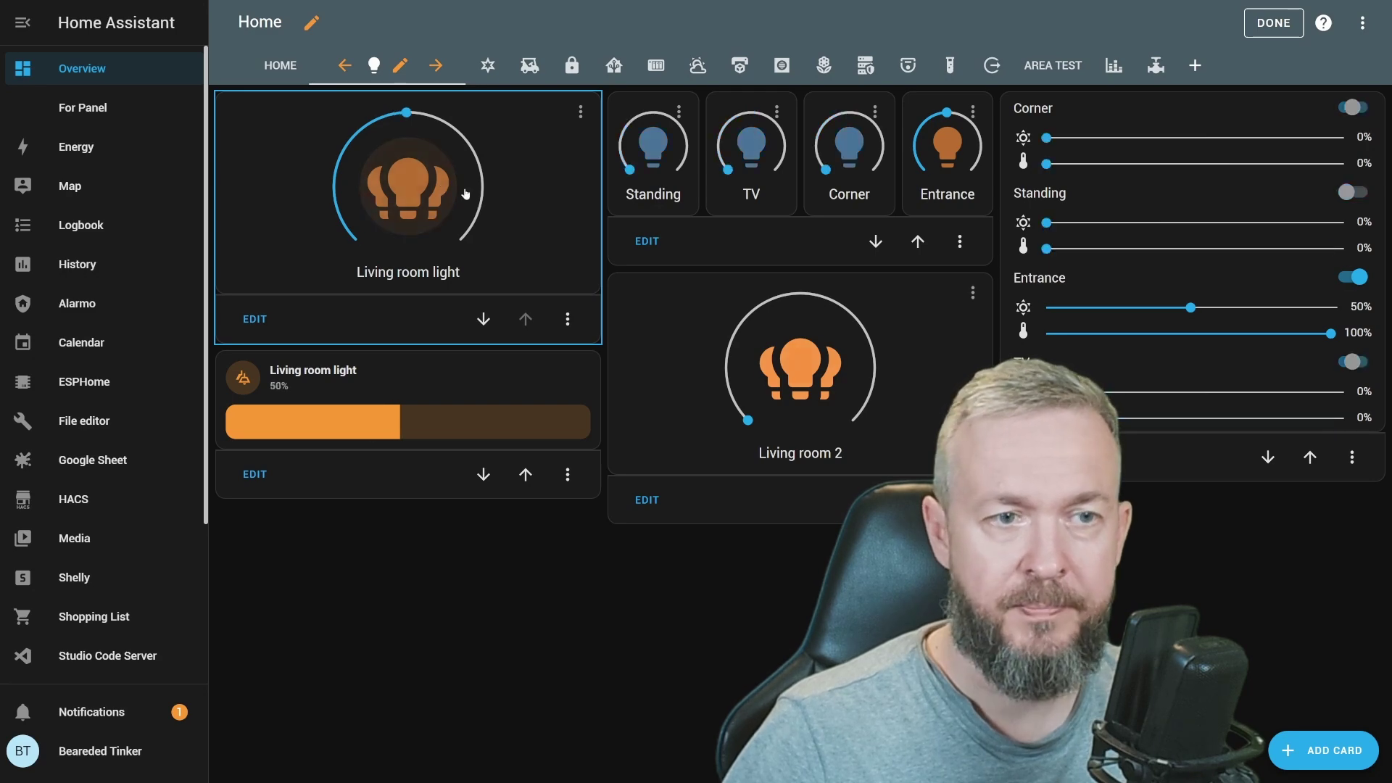
{"action": "left_click", "coordinate": [811, 371]}
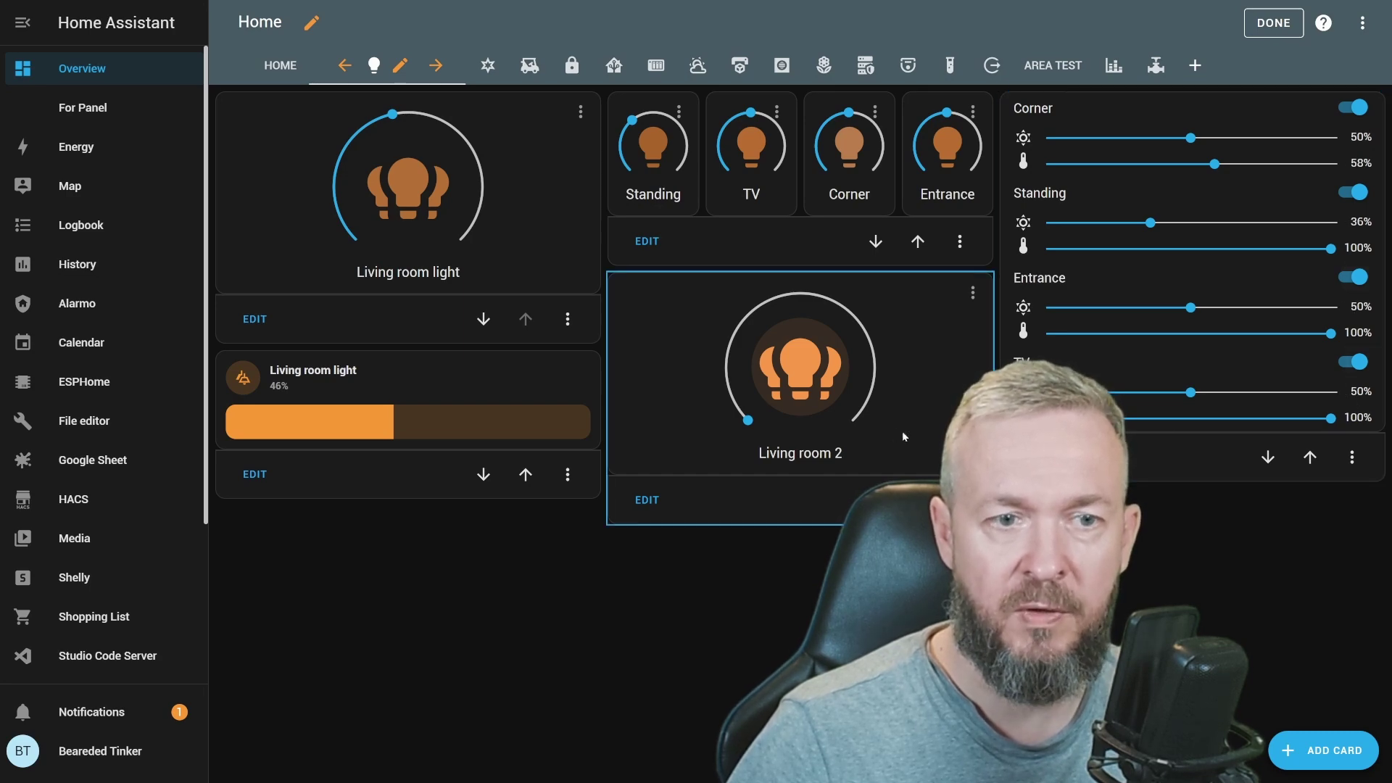
{"action": "left_click", "coordinate": [782, 298]}
{"action": "left_click_drag", "start_coordinate": [782, 305], "coordinate": [728, 384]}
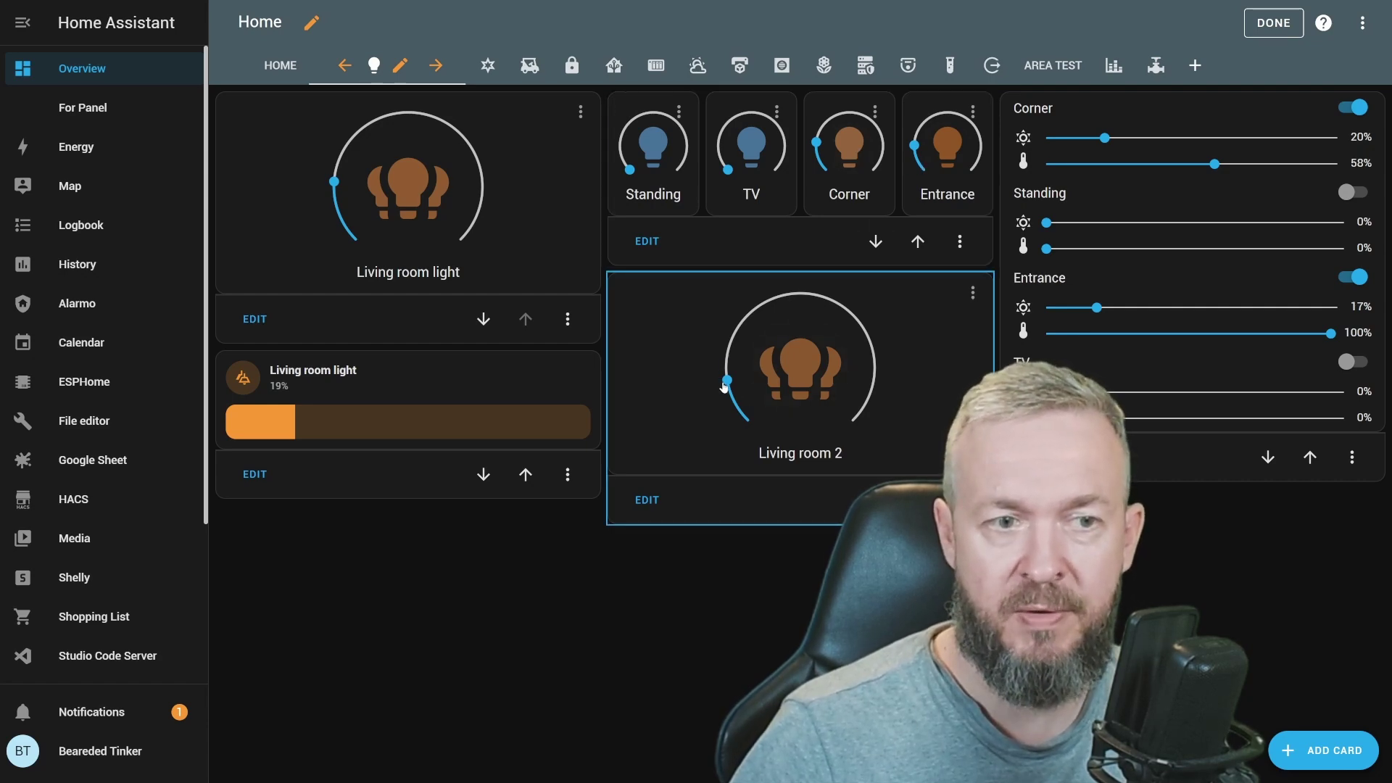
{"action": "left_click_drag", "start_coordinate": [723, 387], "coordinate": [730, 350]}
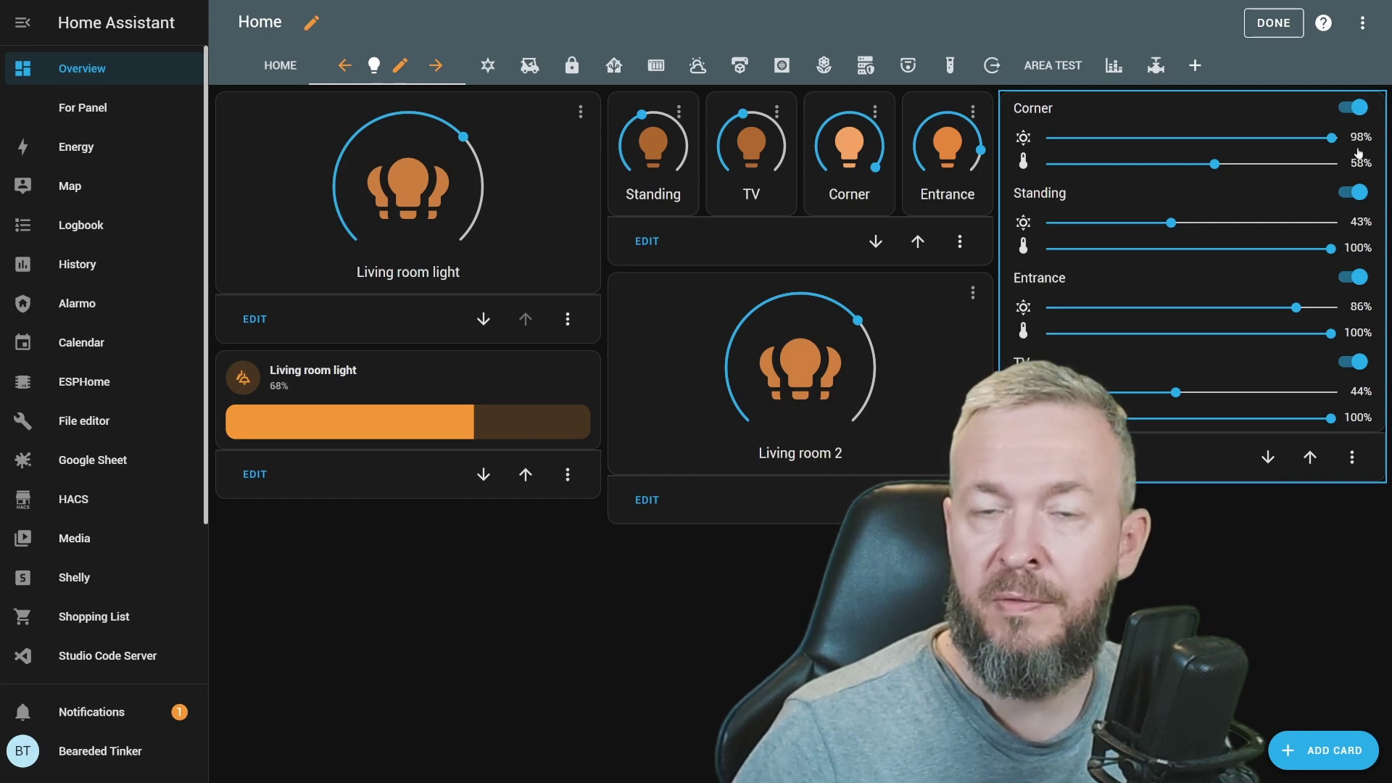
Raise the Living room 2 dial from 70% through 85% to about 87%
{"action": "left_click", "coordinate": [861, 324]}
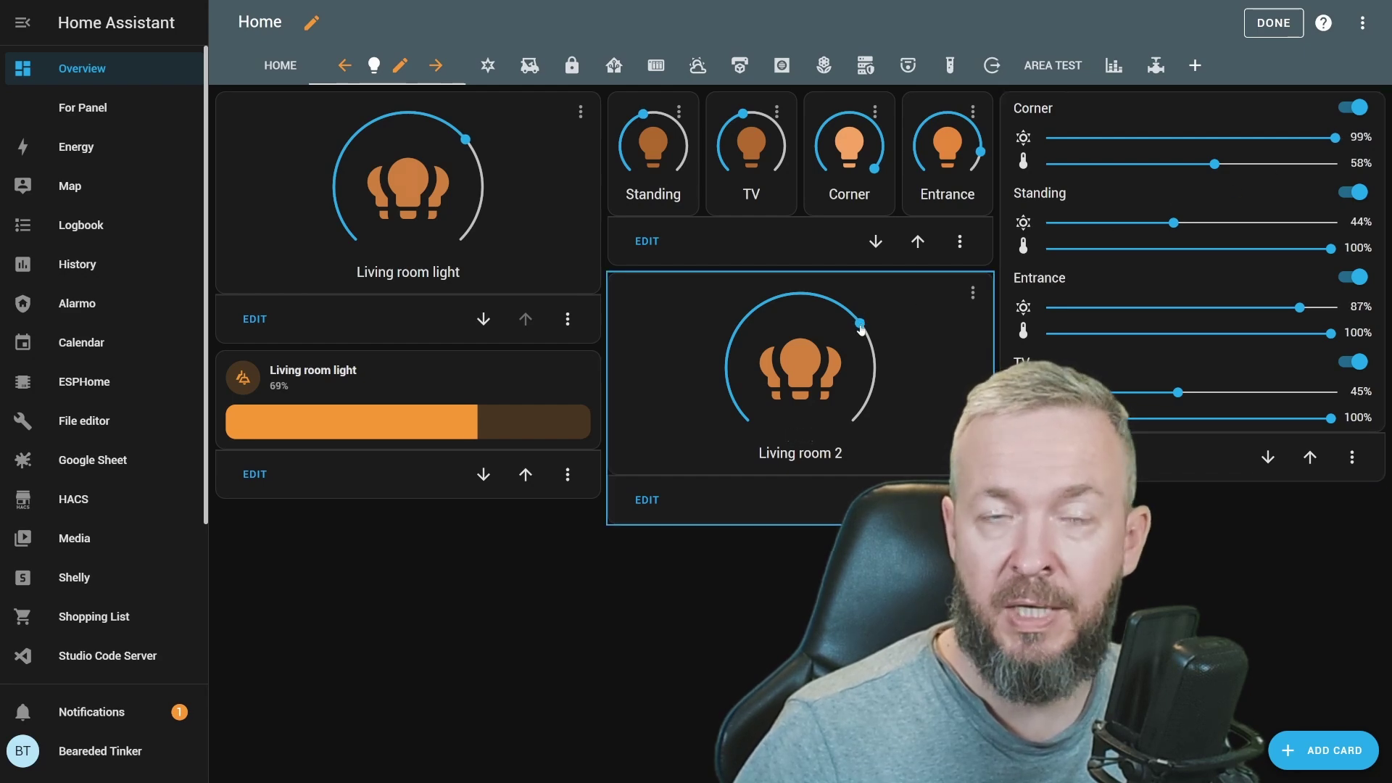
{"action": "left_click_drag", "start_coordinate": [864, 320], "coordinate": [872, 375]}
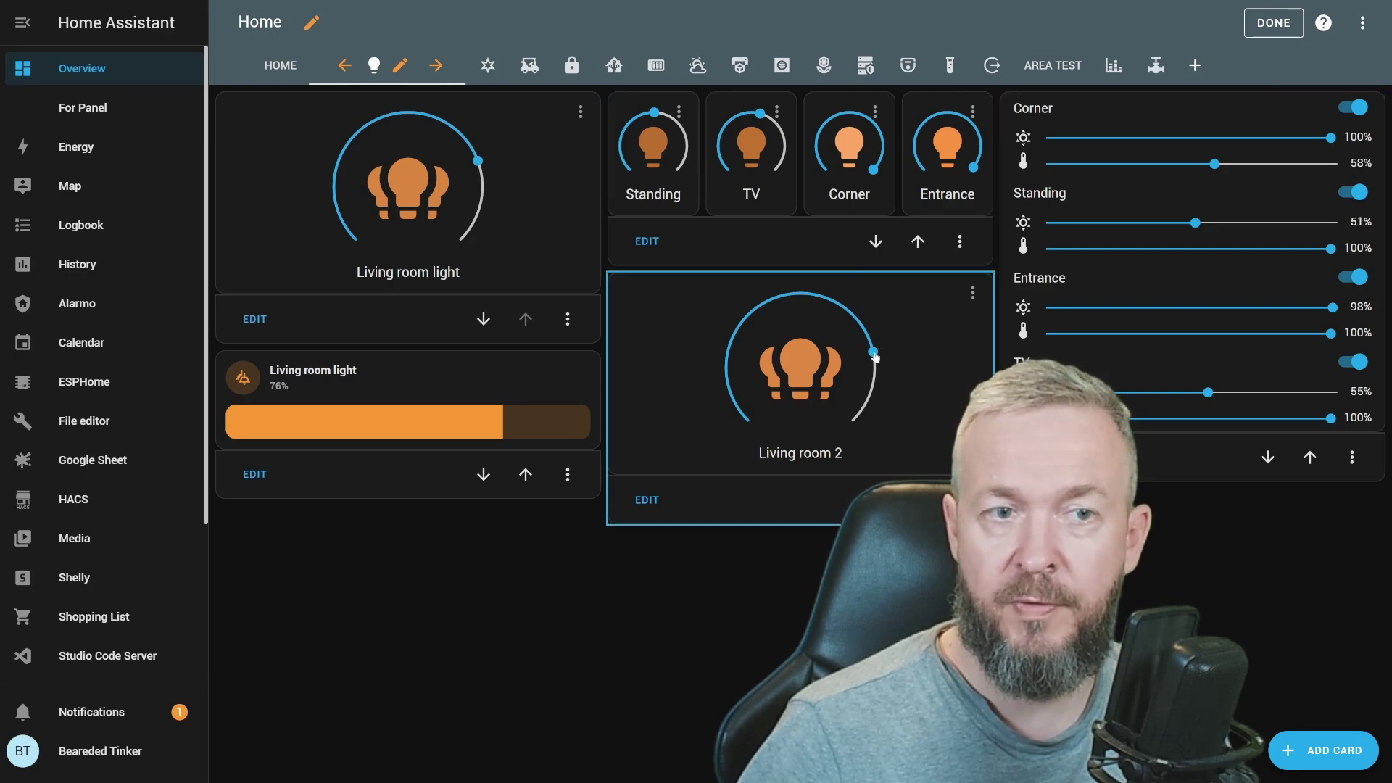
{"action": "left_click_drag", "start_coordinate": [871, 356], "coordinate": [854, 420]}
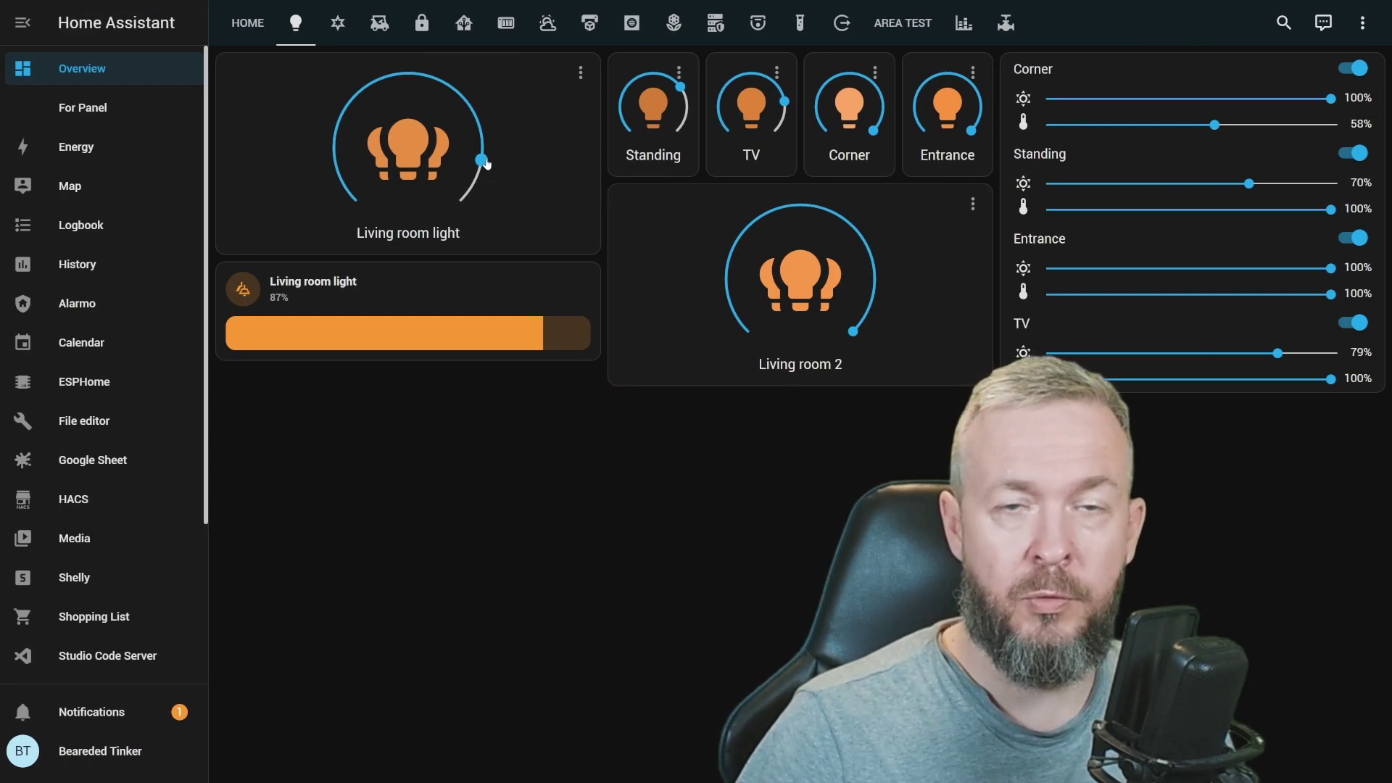
Drag the Living room light card's dial to 100% brightness
{"action": "left_click_drag", "start_coordinate": [484, 161], "coordinate": [456, 216]}
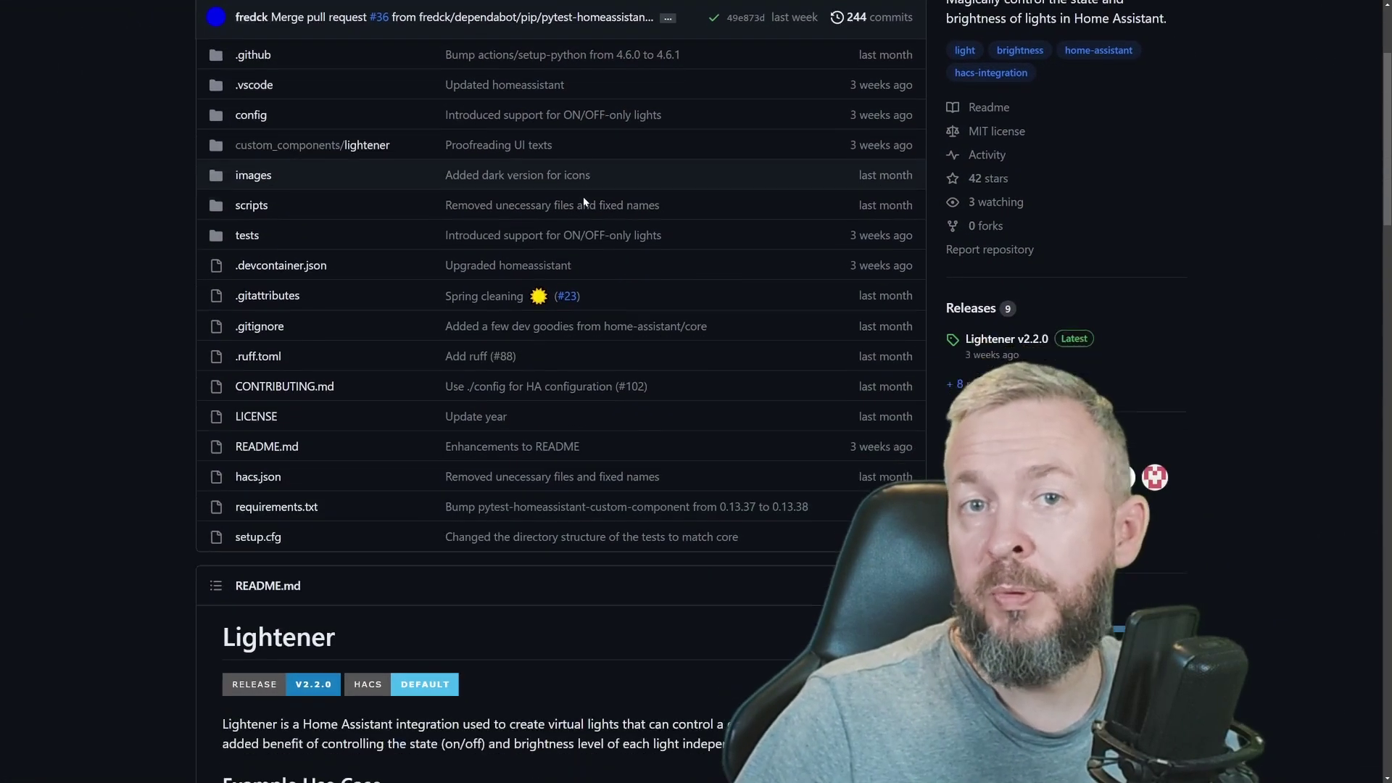
{"action": "scroll", "coordinate": [583, 197], "scroll_direction": "down", "scroll_amount": 5}
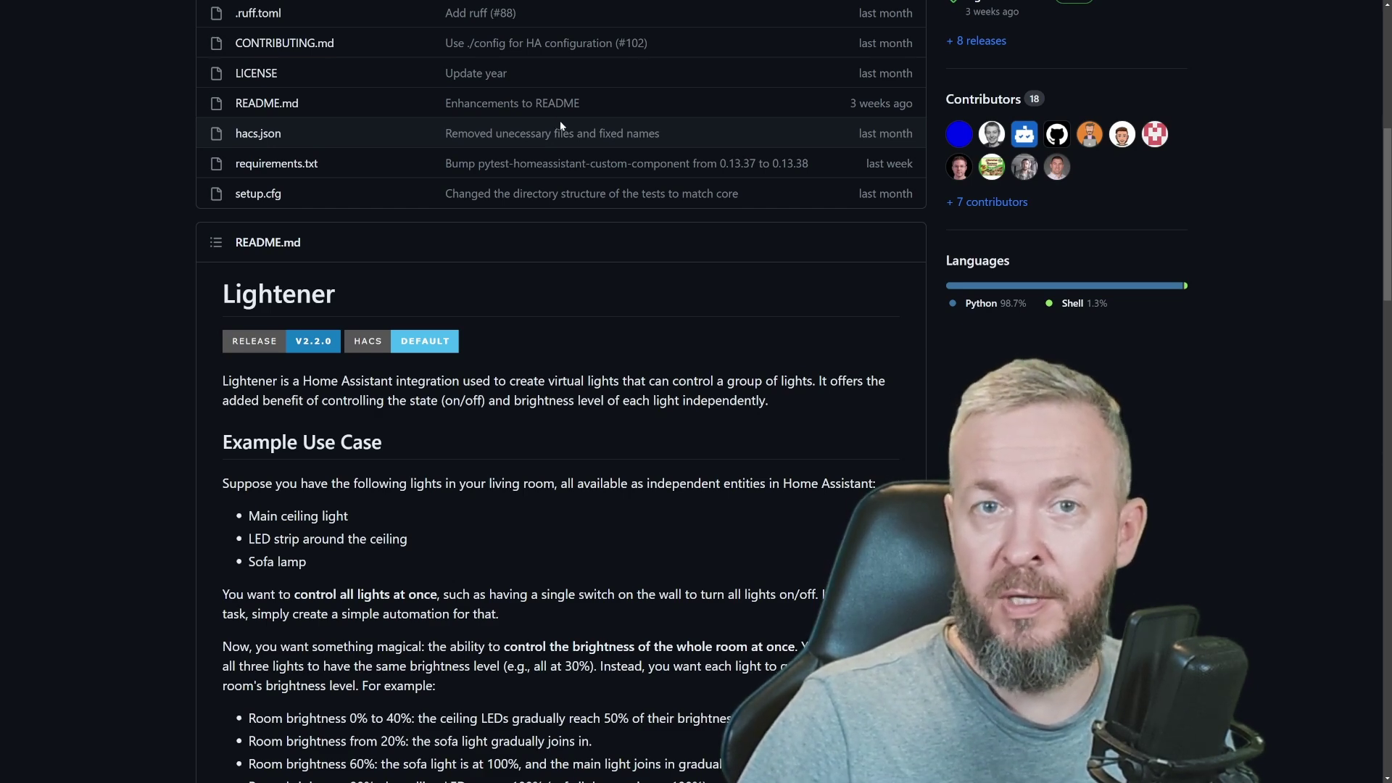
{"action": "scroll", "coordinate": [560, 121], "scroll_direction": "down", "scroll_amount": 2}
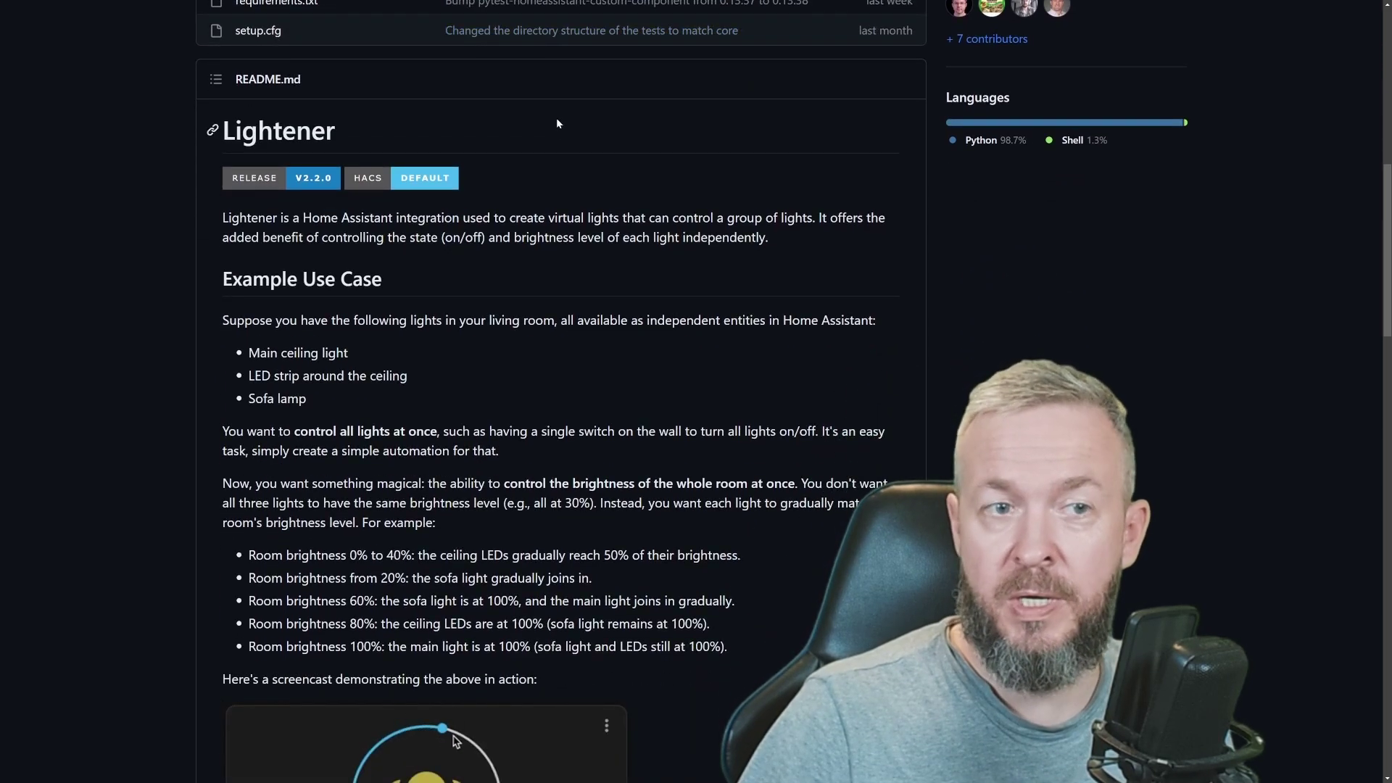
{"action": "scroll", "coordinate": [558, 123], "scroll_direction": "down", "scroll_amount": 5}
{"action": "scroll", "coordinate": [558, 121], "scroll_direction": "down", "scroll_amount": 9}
{"action": "scroll", "coordinate": [556, 123], "scroll_direction": "down", "scroll_amount": 2}
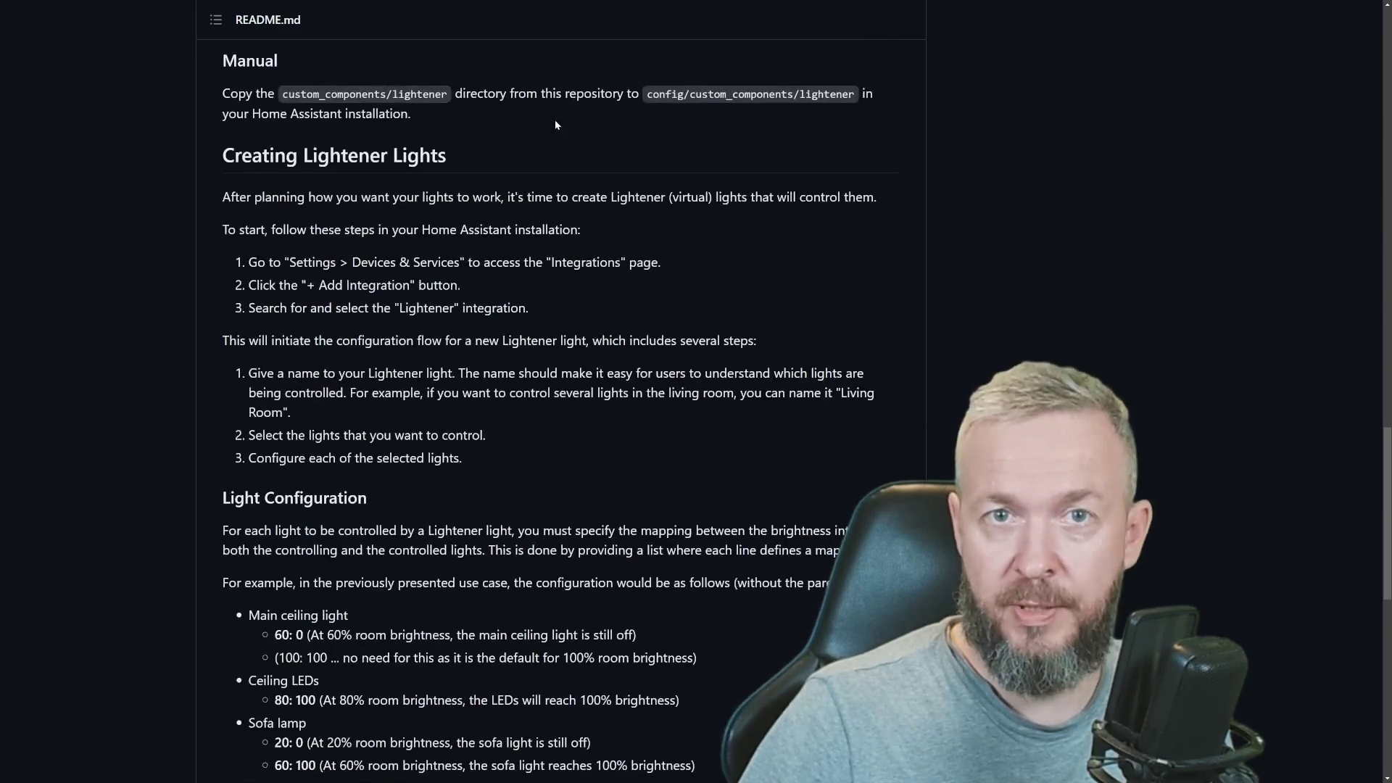
{"action": "scroll", "coordinate": [555, 120], "scroll_direction": "down", "scroll_amount": 3}
{"action": "scroll", "coordinate": [556, 121], "scroll_direction": "down", "scroll_amount": 8}
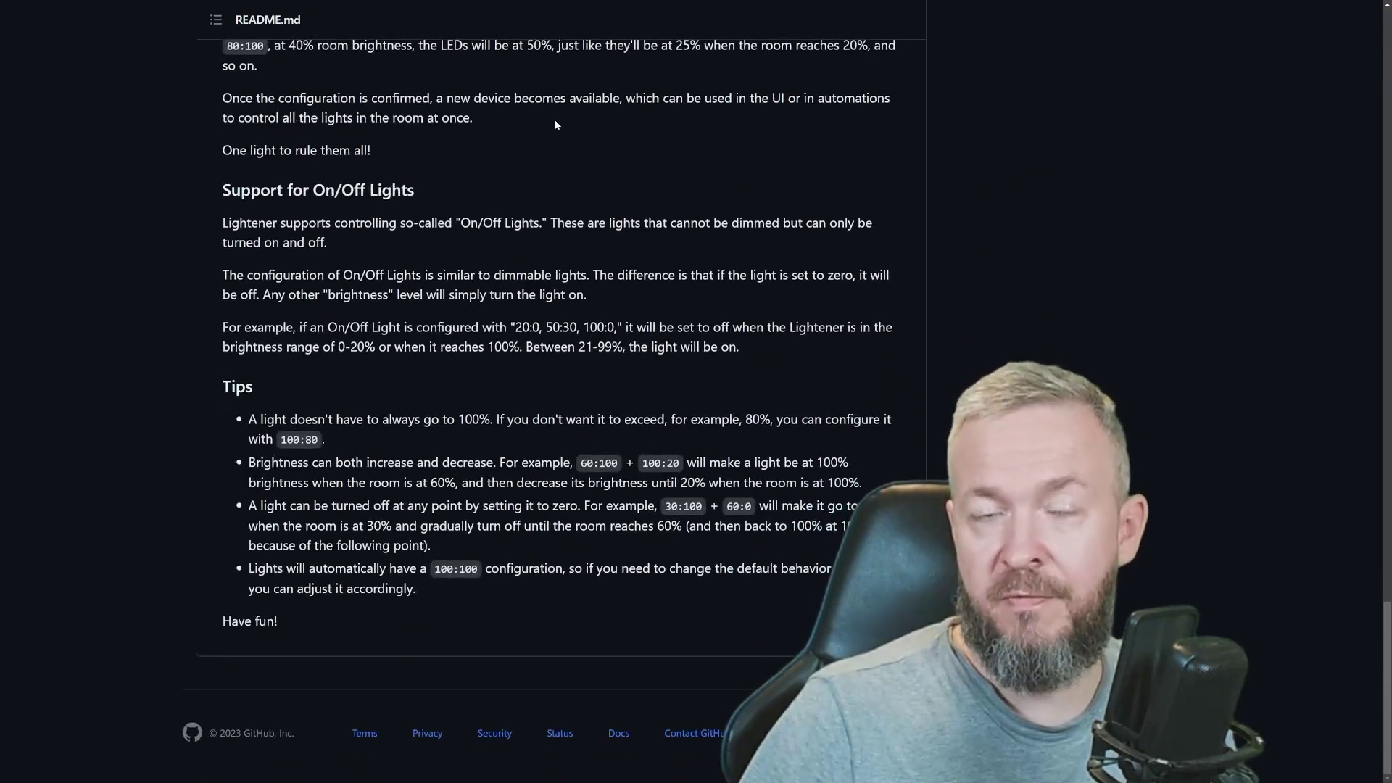
{"action": "key", "text": "Home"}
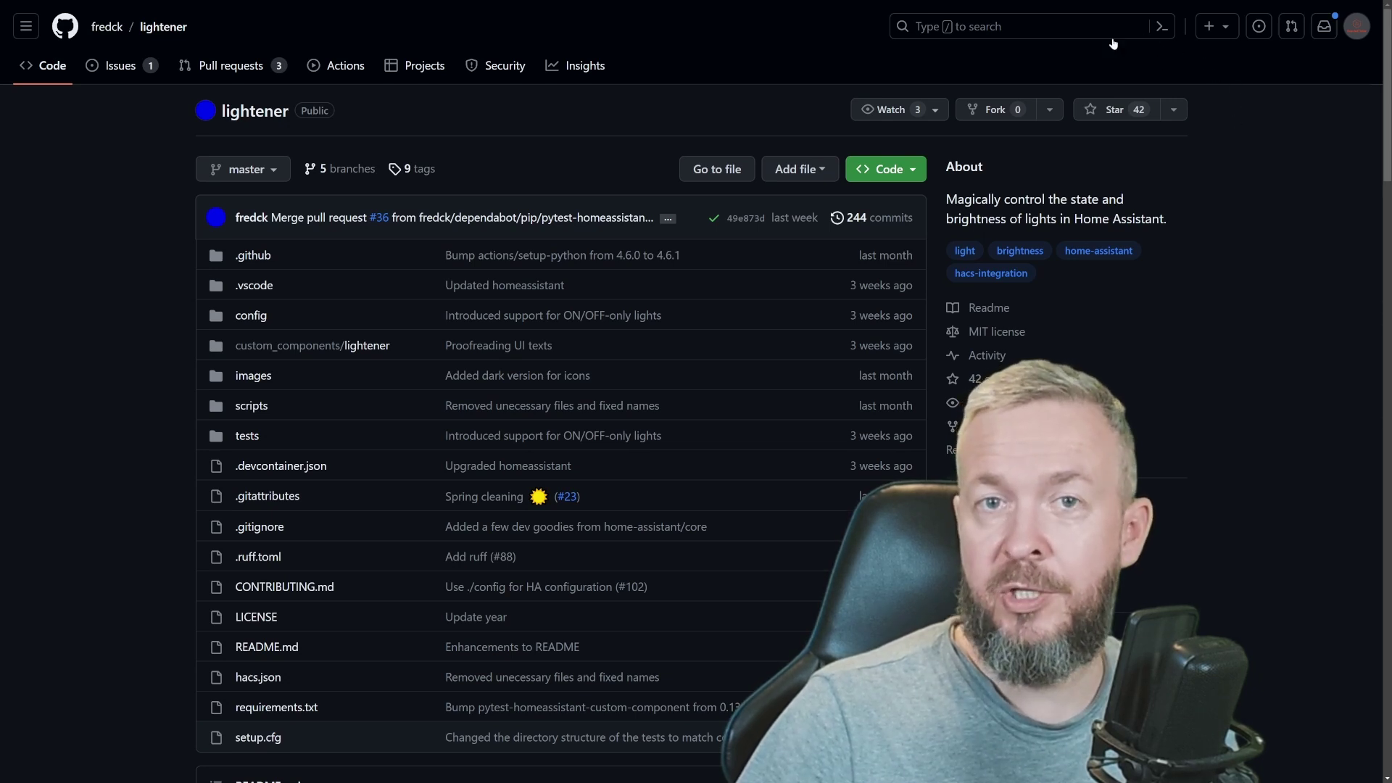
Star the lightener repository on GitHub, raising its count from 42 to 43
{"action": "left_click", "coordinate": [1091, 115]}
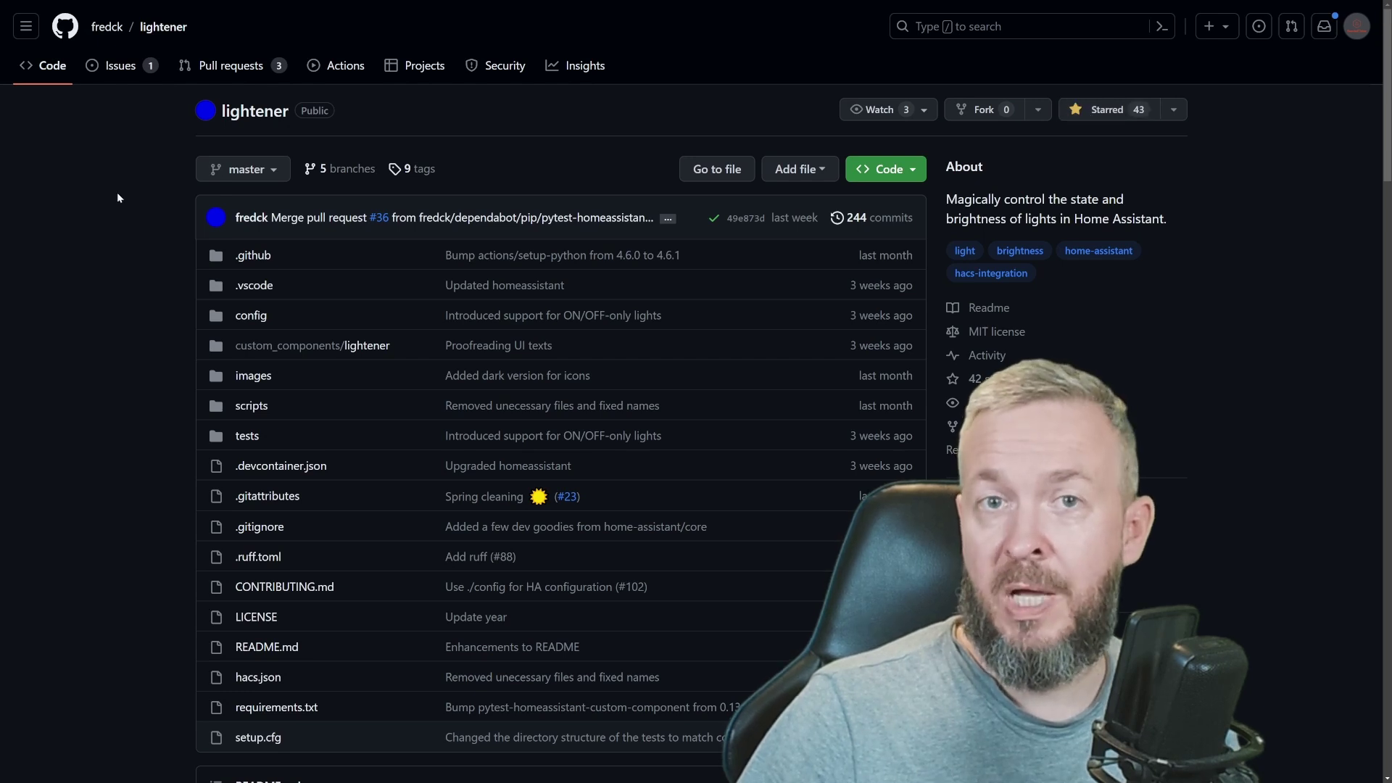